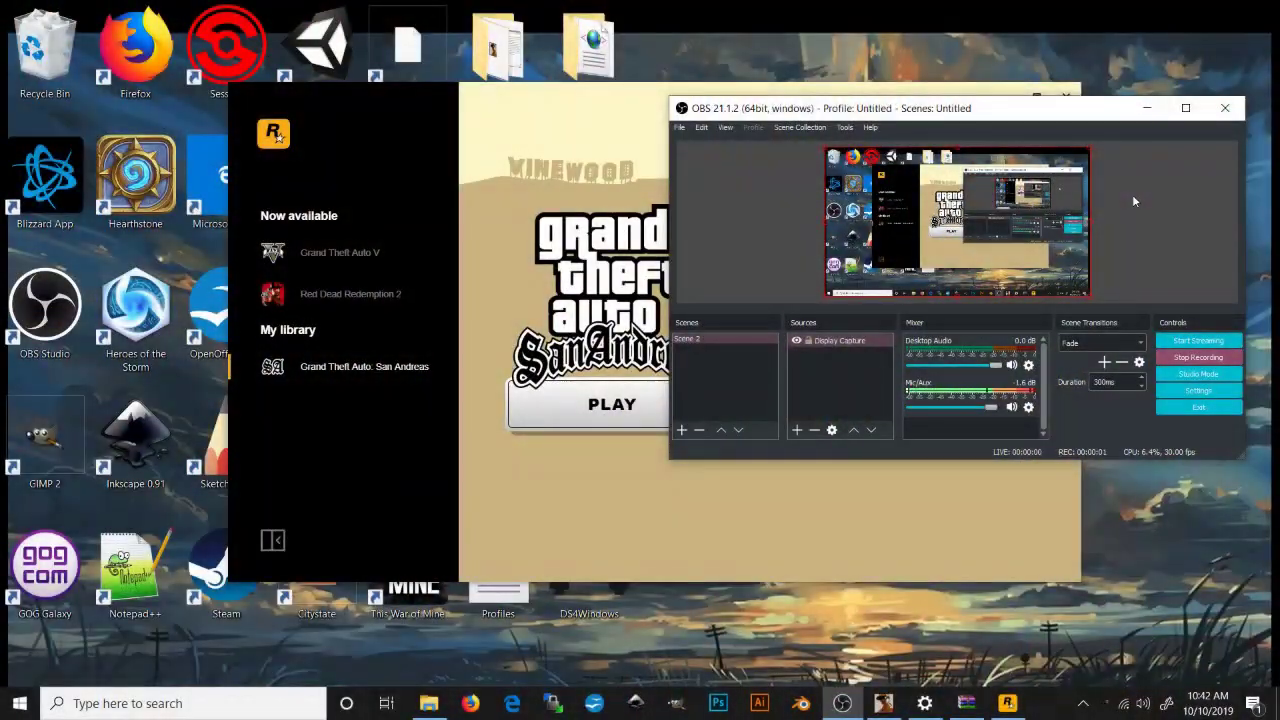
# Step: Minimize OBS Studio and reposition the Rockstar Games Launcher window on the desktop
pyautogui.click(1146, 110)
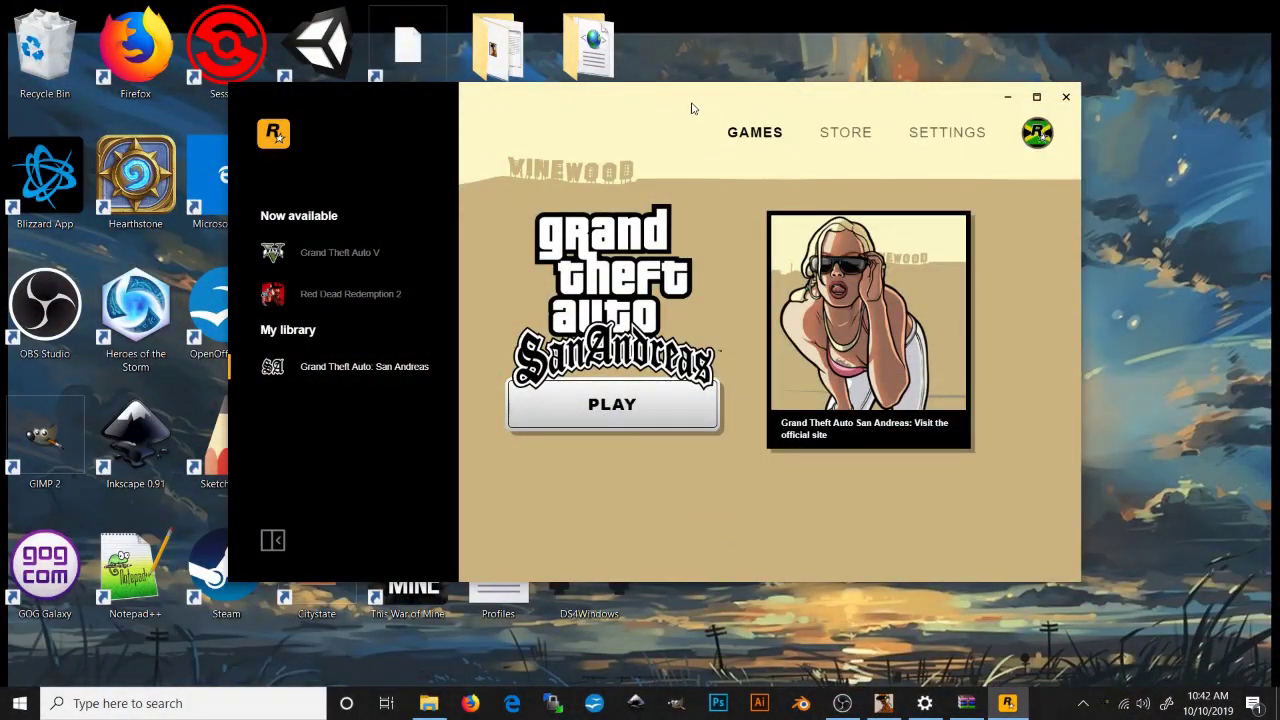
pyautogui.moveTo(691, 106); pyautogui.dragTo(673, 123)
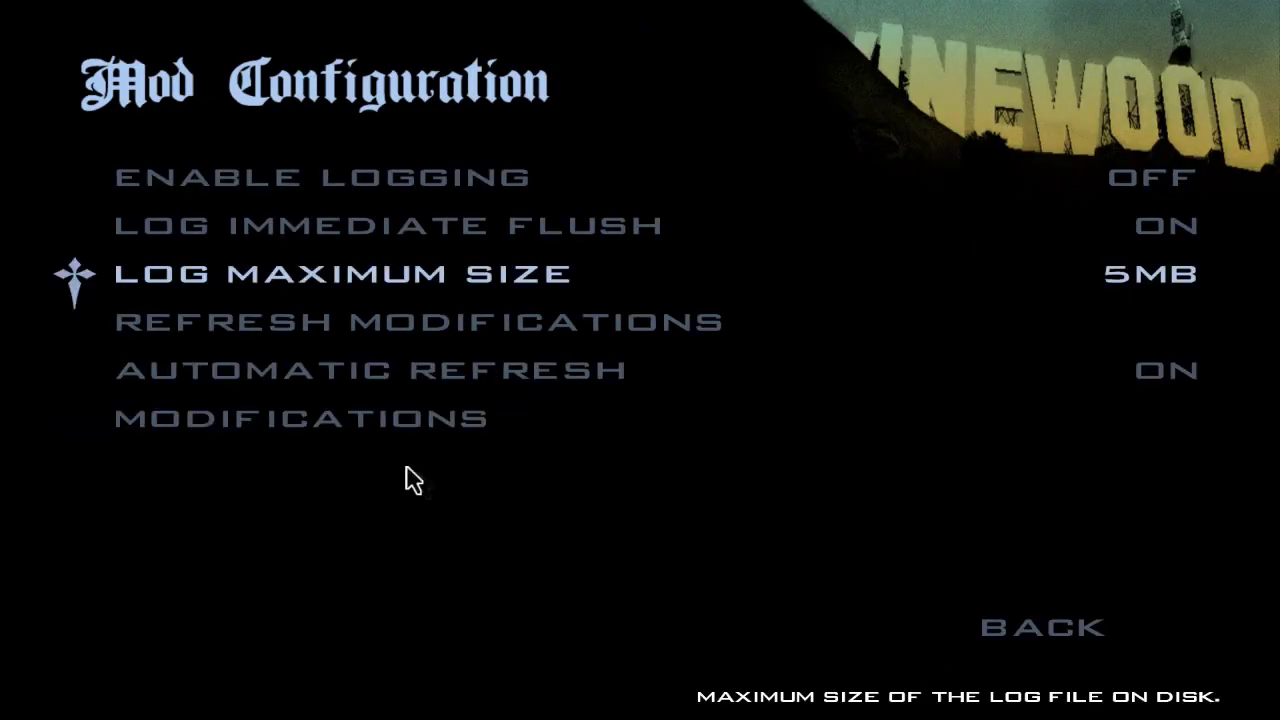
# Step: Leave the game's Mod Configuration screen
pyautogui.click(998, 628)
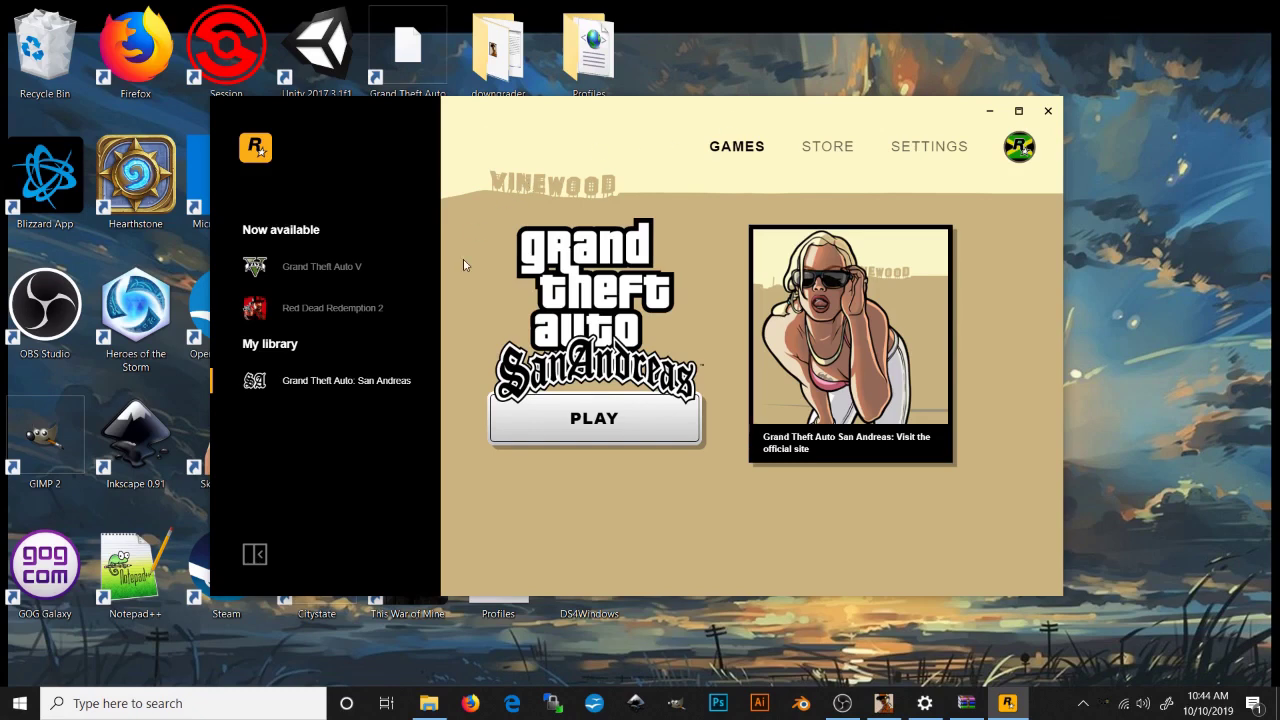
# Step: Open the launcher's settings for the installed game Grand Theft Auto: San Andreas
pyautogui.click(363, 307)
pyautogui.click(364, 388)
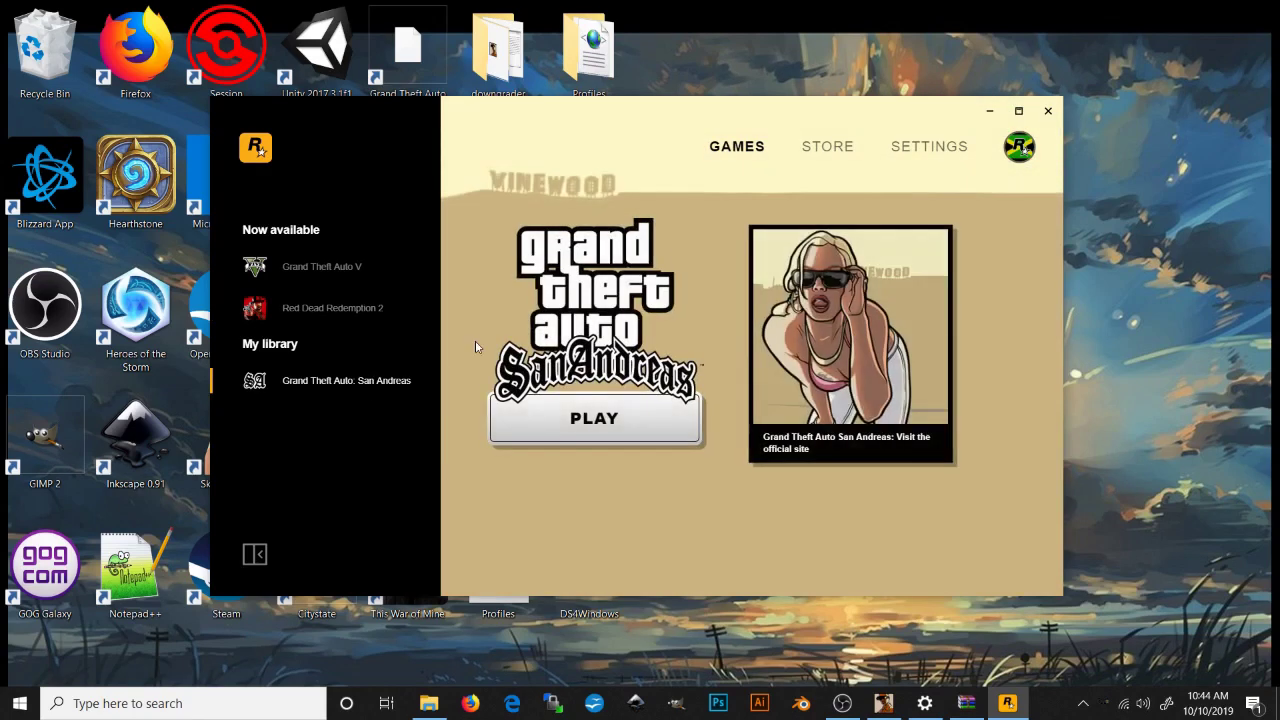
pyautogui.click(929, 150)
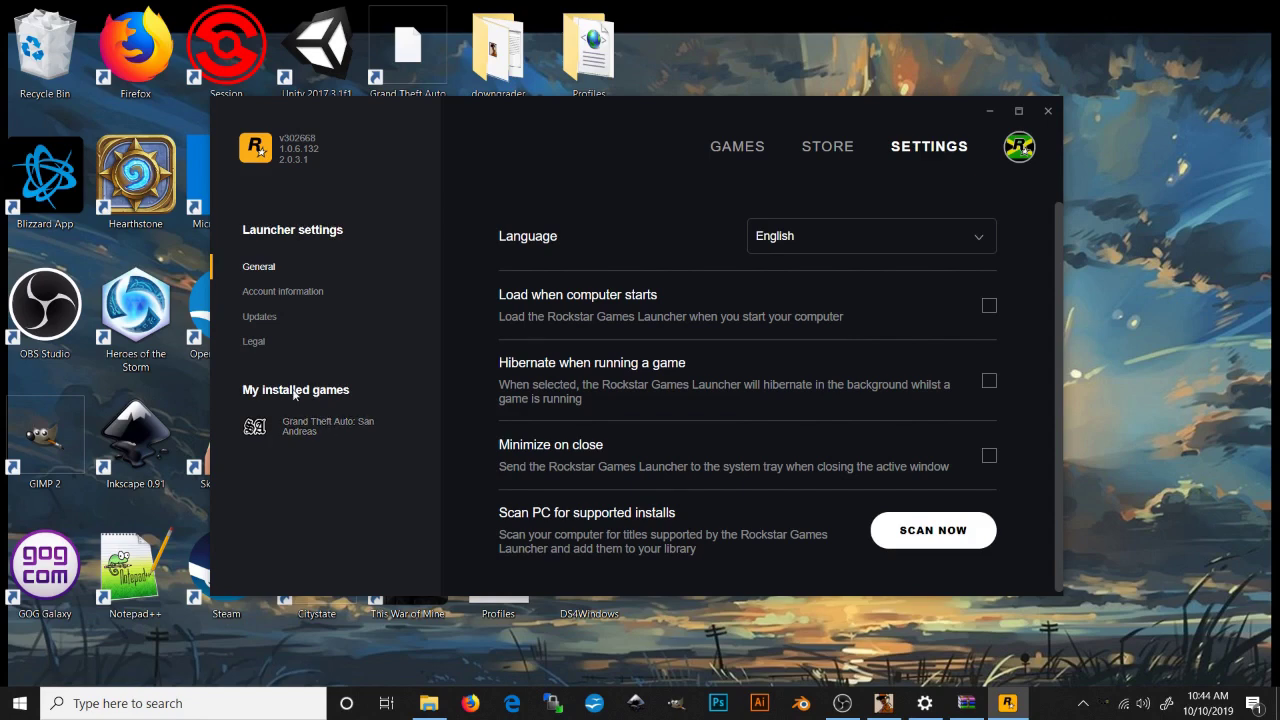
pyautogui.click(297, 430)
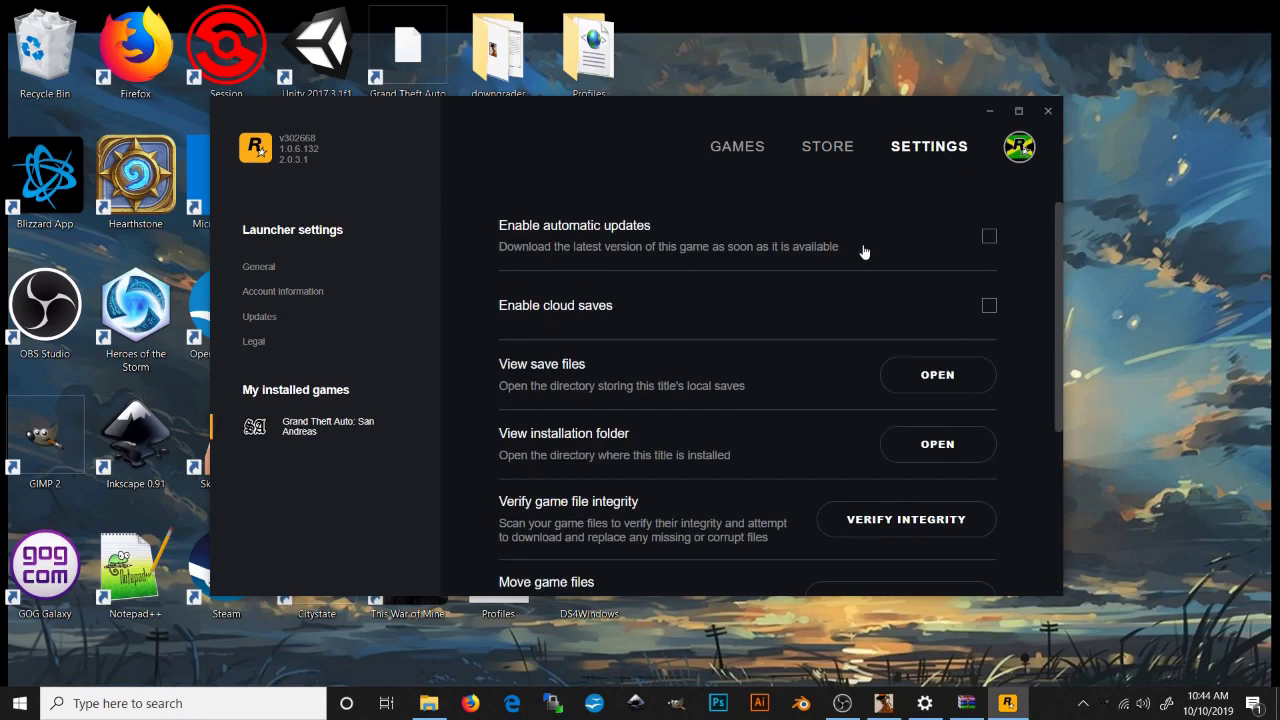
# Step: Toggle automatic updates and cloud saves on and back off for Grand Theft Auto: San Andreas
pyautogui.click(989, 236)
pyautogui.click(989, 305)
pyautogui.click(989, 237)
pyautogui.click(989, 306)
# Step: Minimize the launcher and search the web in Firefox for "gta san andreas games launcher spinning screen"
pyautogui.click(989, 110)
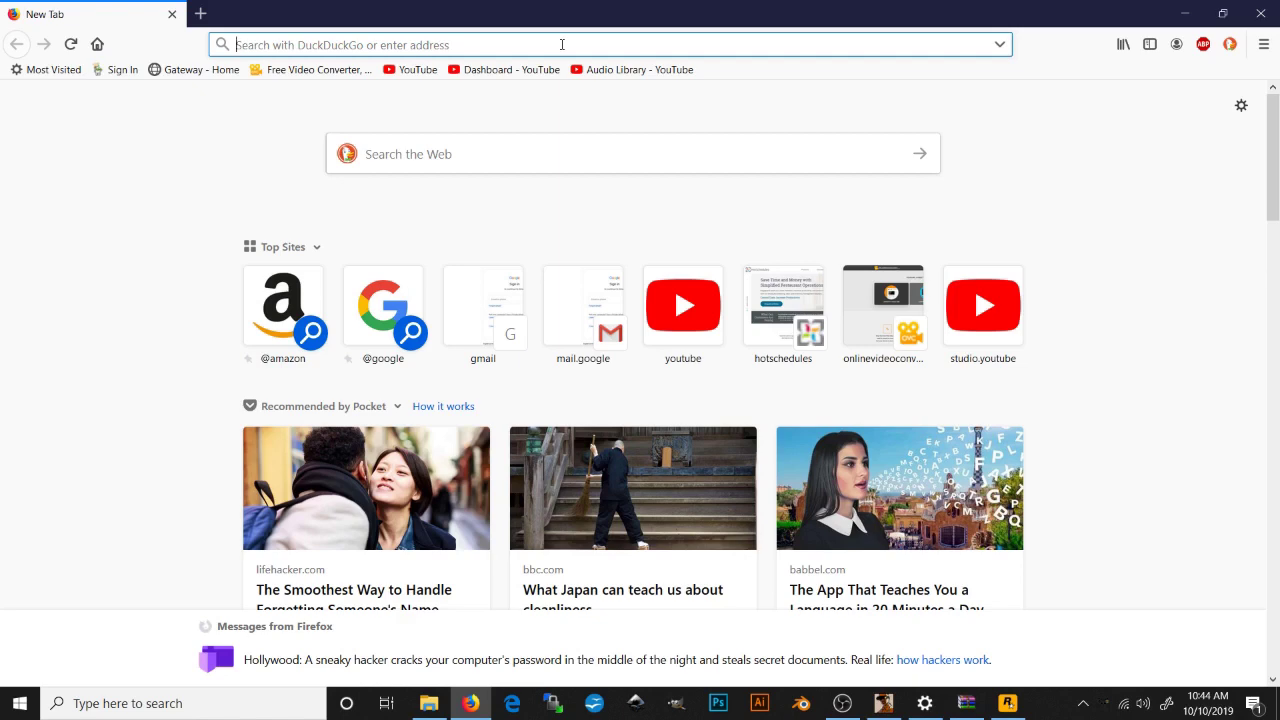
pyautogui.write('gta san andreas games a')
pyautogui.press('BackSpace')
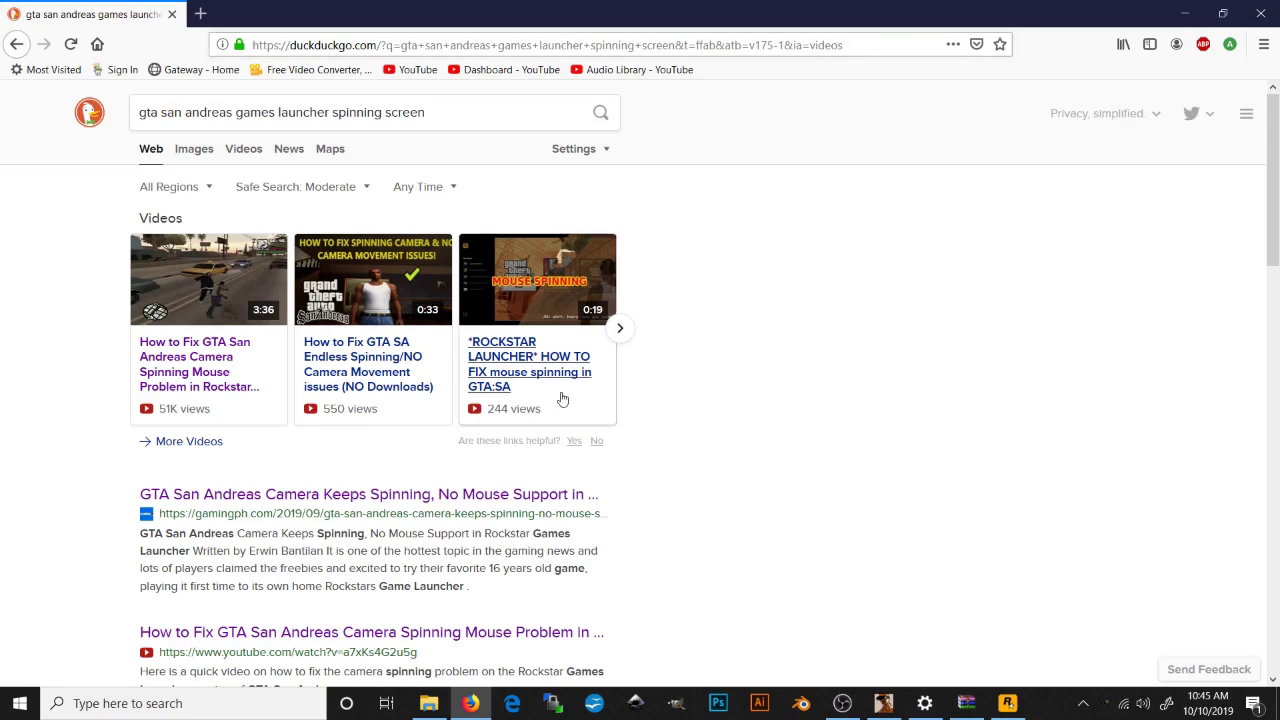
# Step: Open the gamingph.com article on the spinning camera and find its section "How to Fix Camera Spinning using Steam Exe"
pyautogui.click(449, 495)
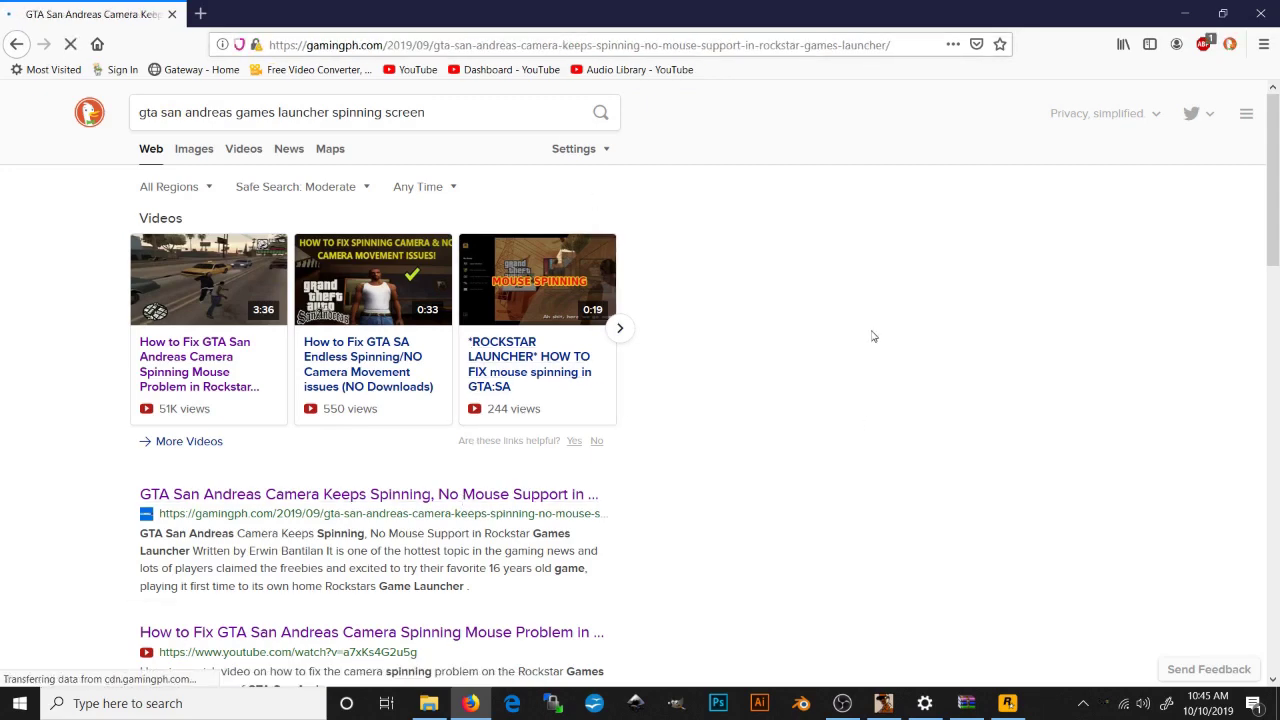
pyautogui.scroll(-5, 846, 306)
pyautogui.scroll(-10, 846, 306)
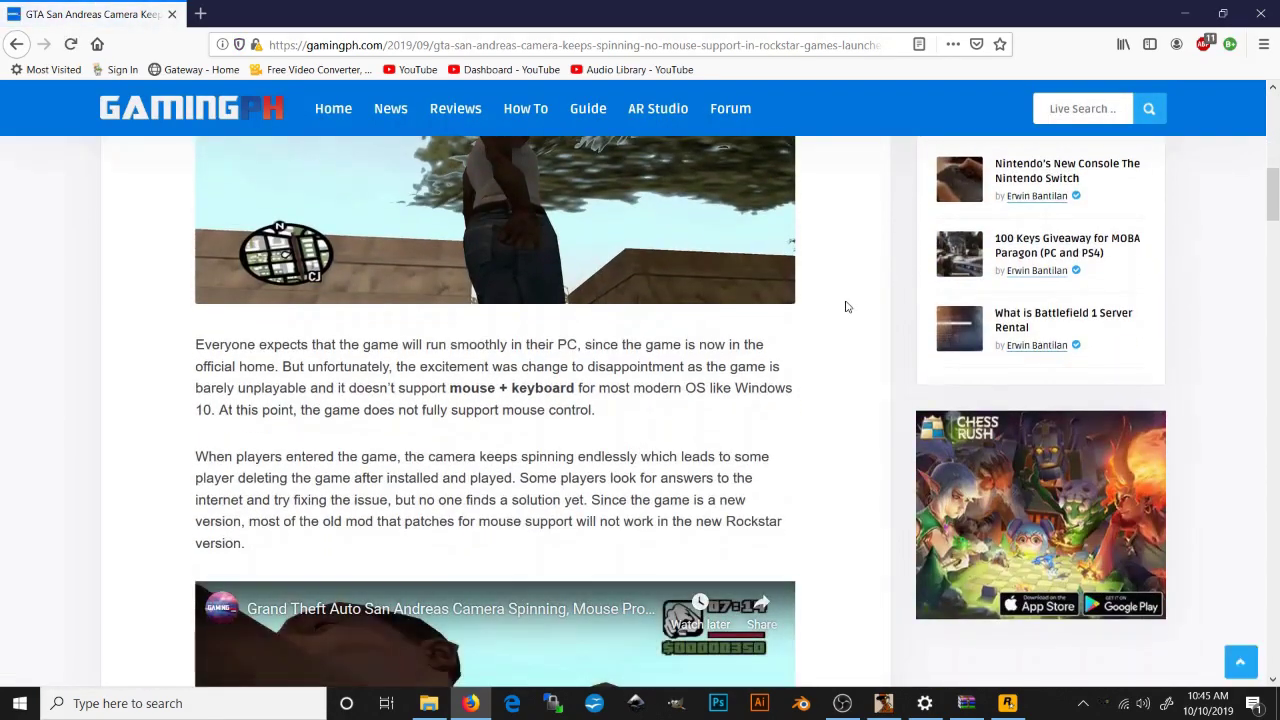
pyautogui.scroll(-3, 851, 306)
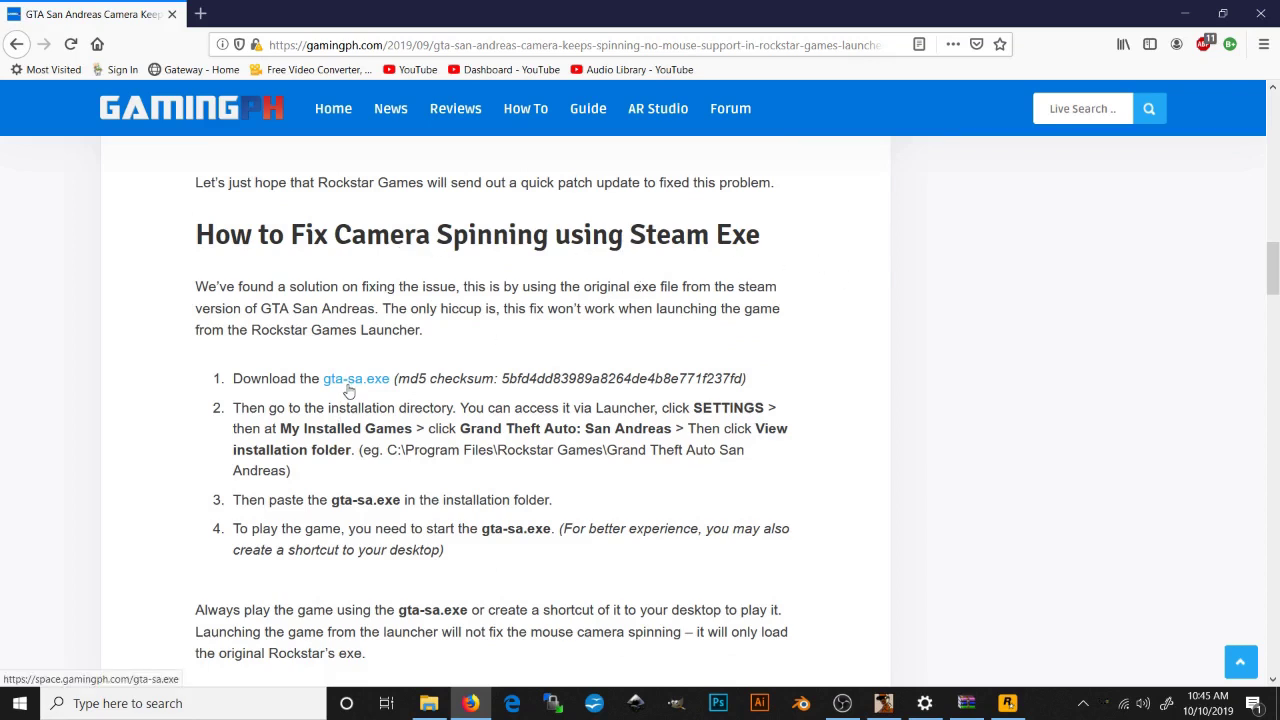
# Step: Switch to the Rockstar Games Launcher and open the San Andreas installation folder, moving its window over the launcher
pyautogui.moveTo(428, 707)
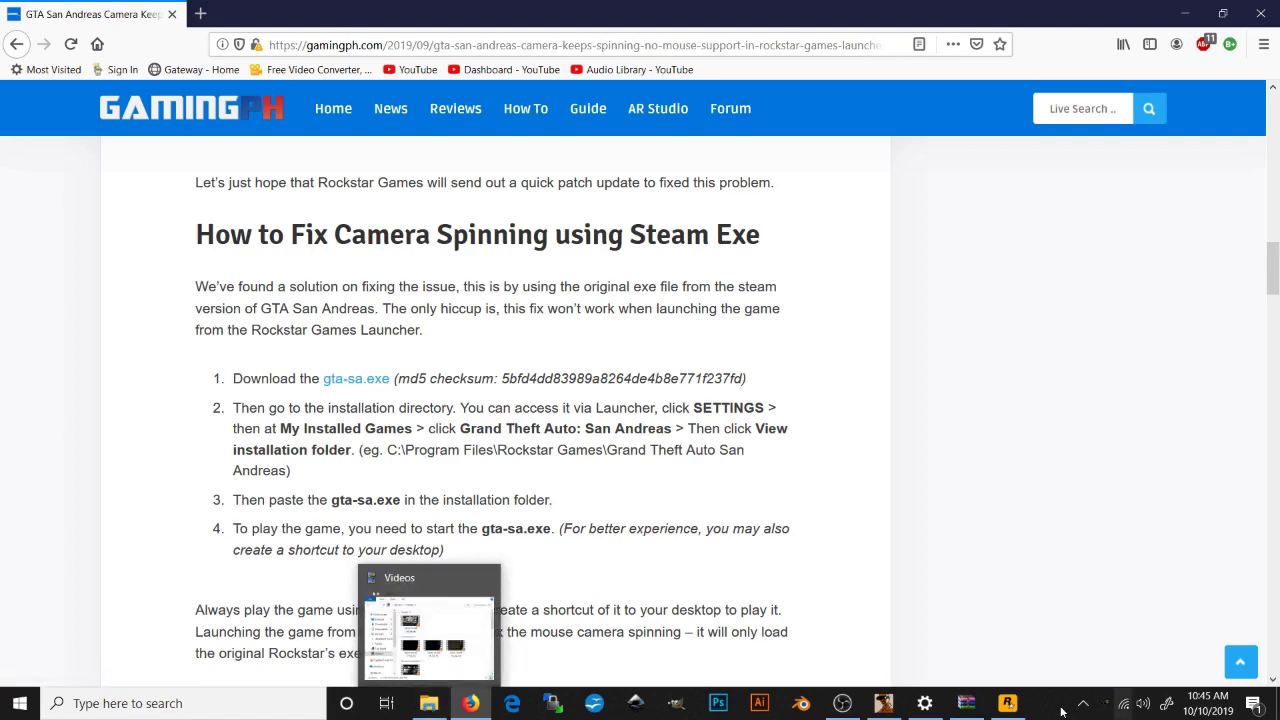
pyautogui.click(1011, 710)
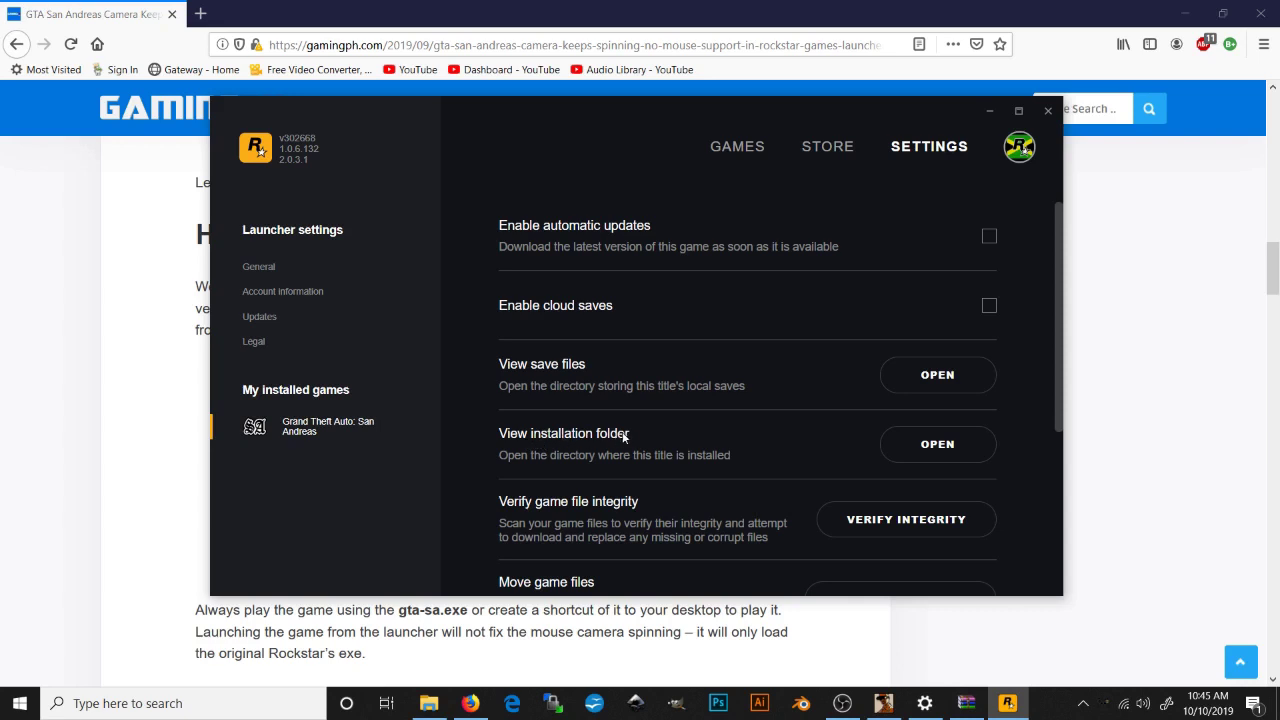
pyautogui.click(927, 444)
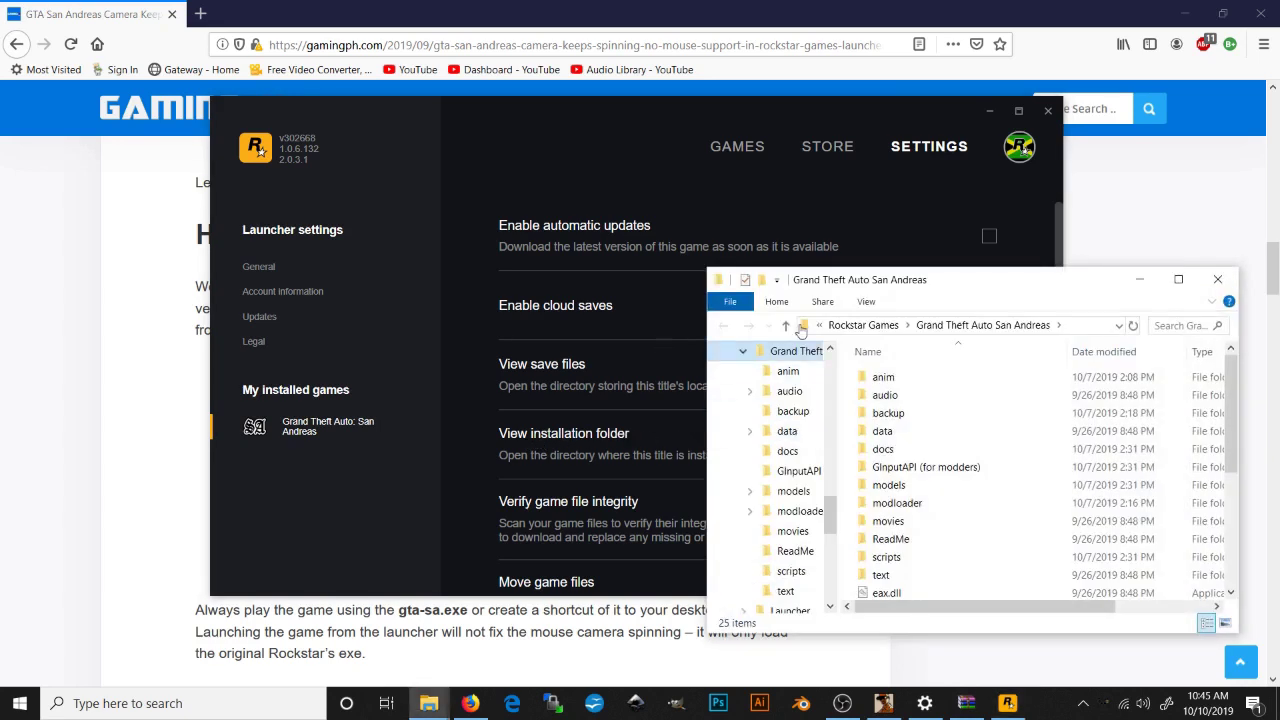
pyautogui.moveTo(976, 286); pyautogui.dragTo(768, 175)
# Step: Put the installation folder window beside the article's instructions and locate the gta-sa executable in it
pyautogui.scroll(-4, 779, 312)
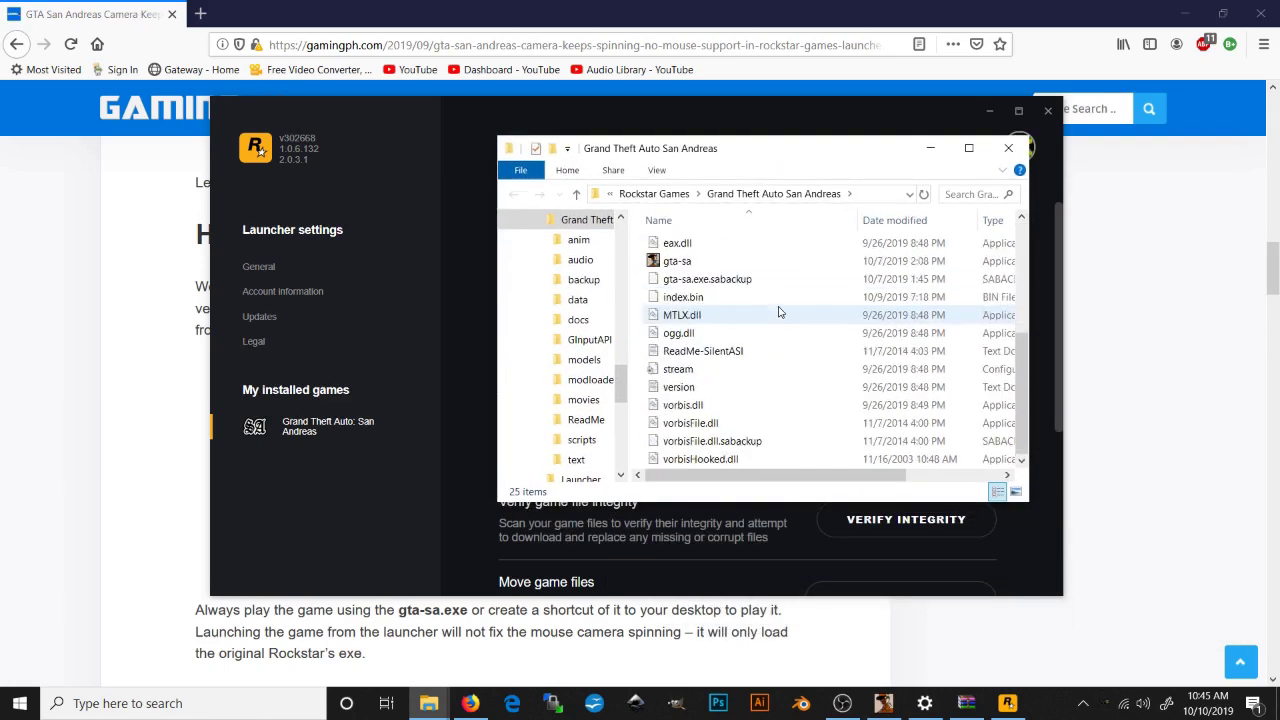
pyautogui.scroll(4, 779, 312)
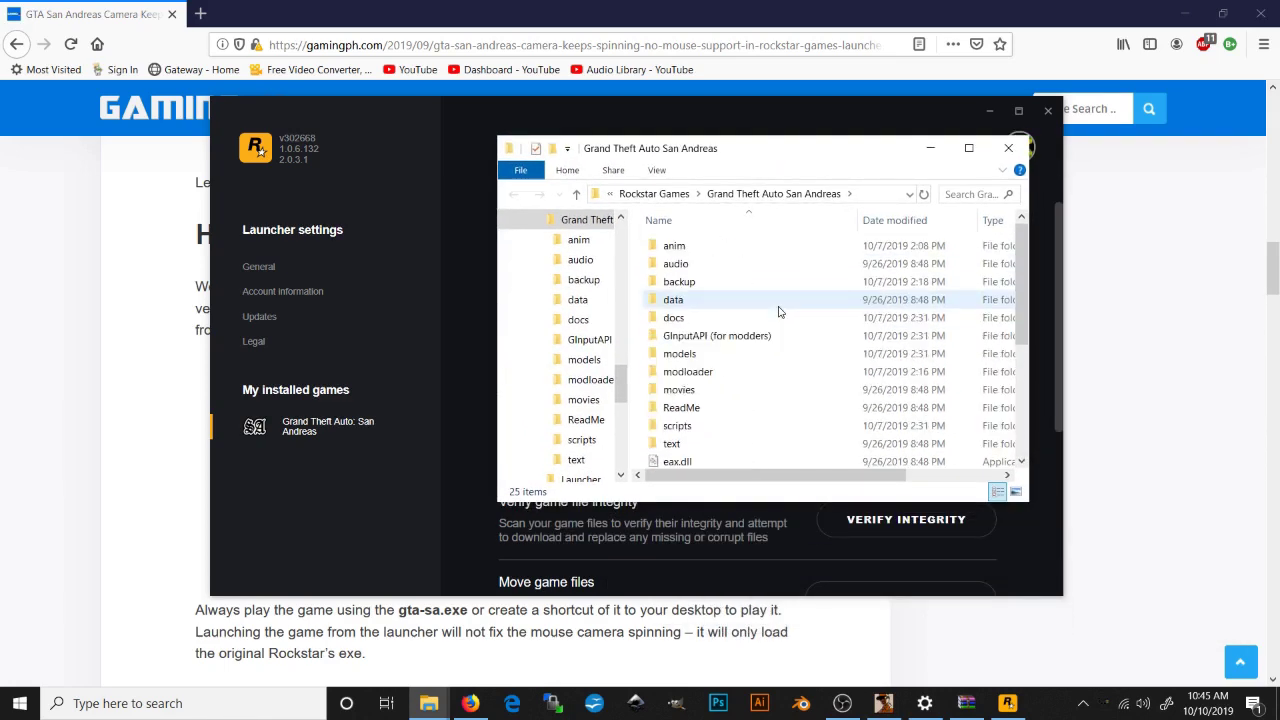
pyautogui.moveTo(729, 157); pyautogui.dragTo(770, 190)
pyautogui.click(130, 416)
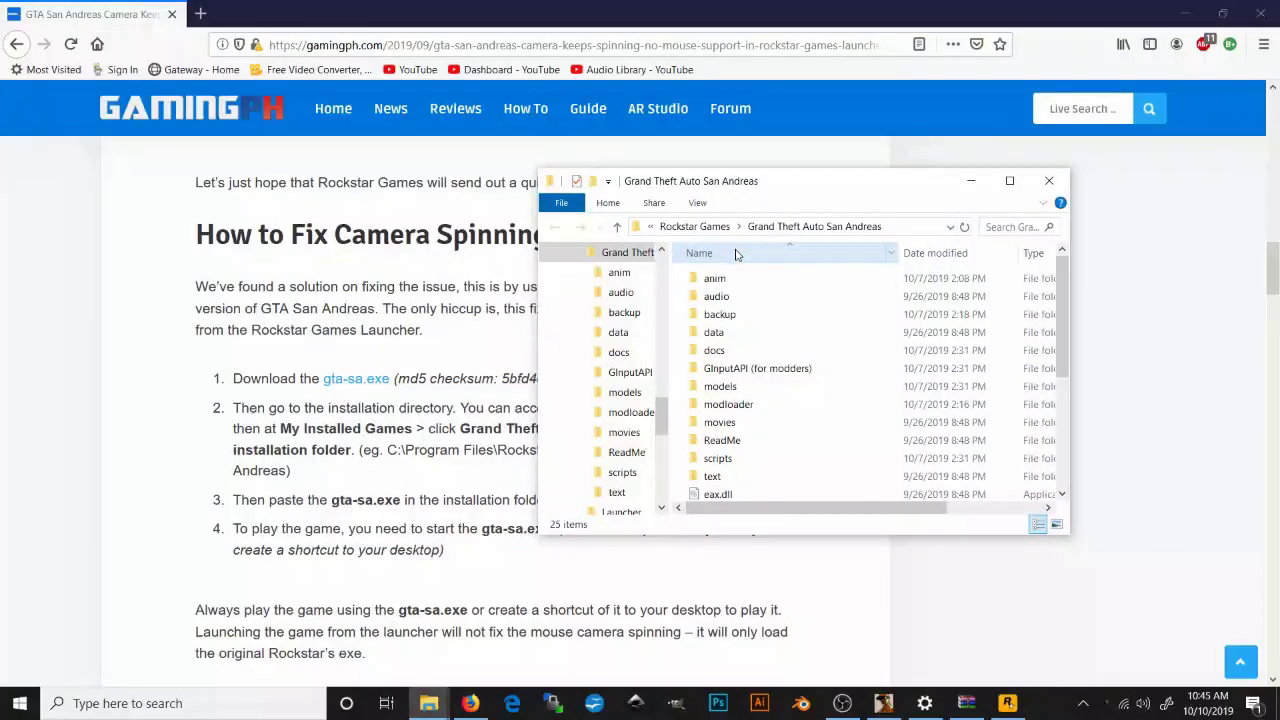
pyautogui.scroll(-3, 815, 405)
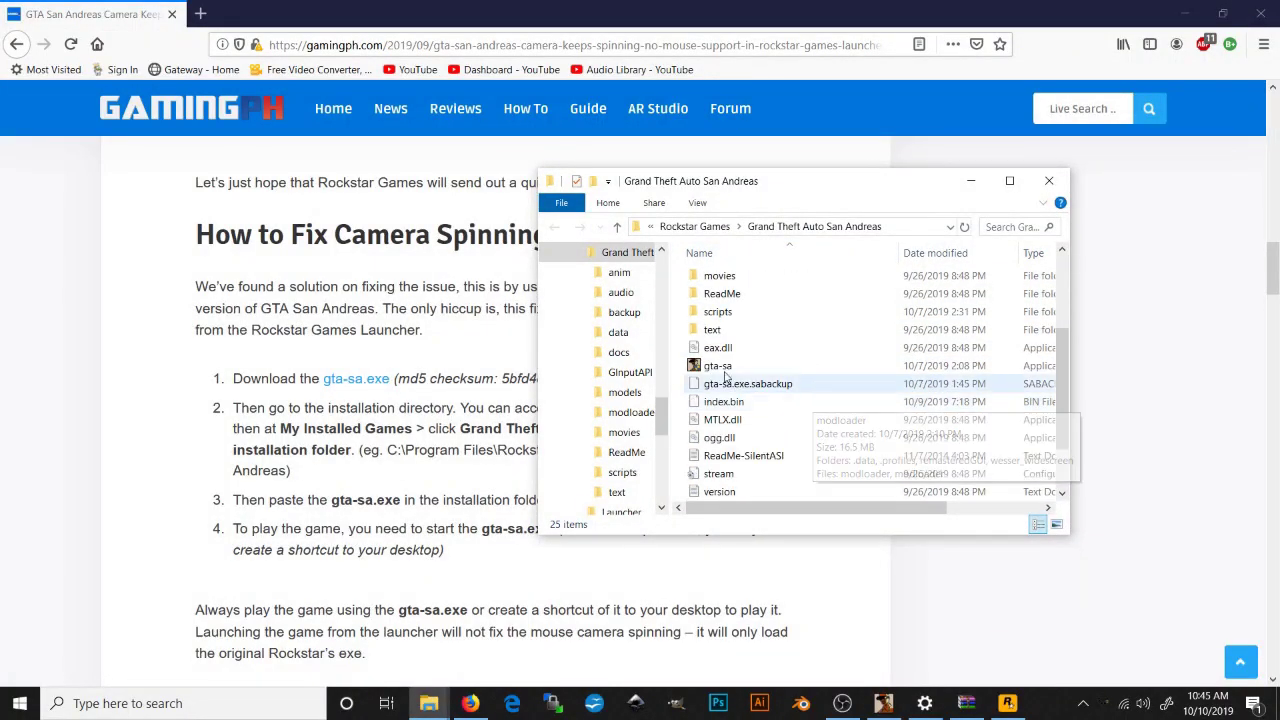
pyautogui.click(722, 370)
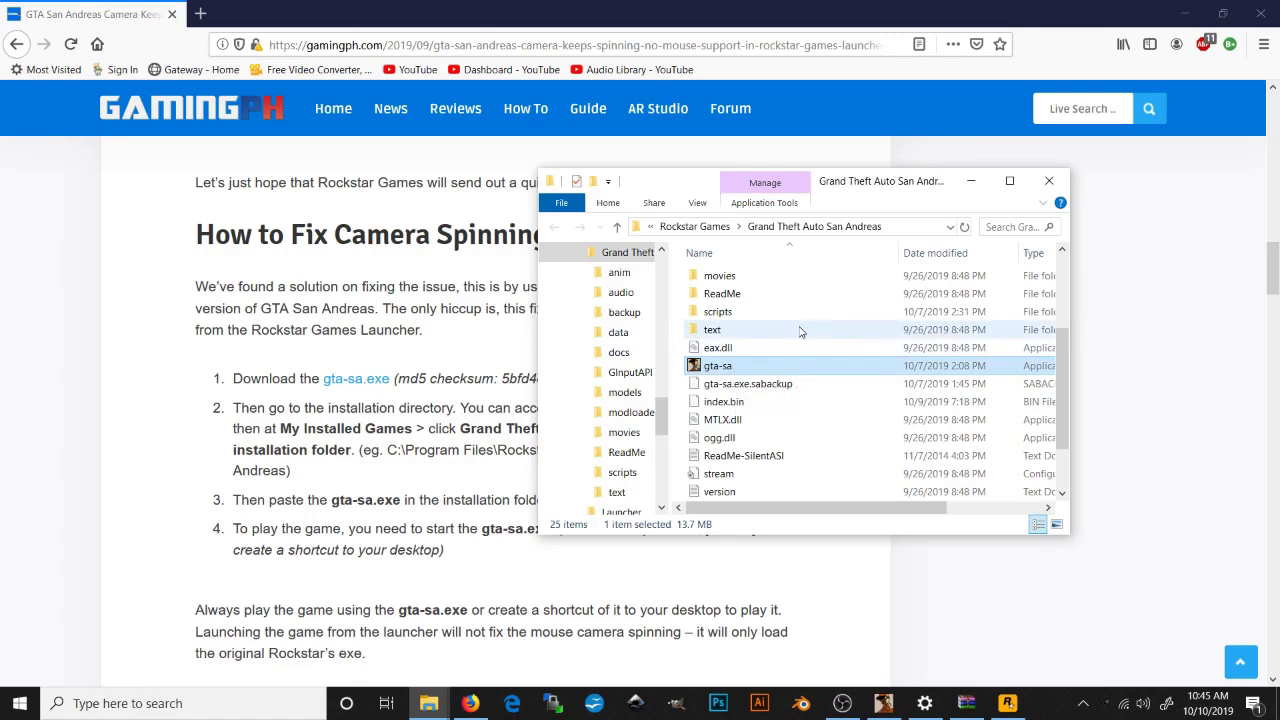
pyautogui.scroll(3, 800, 331)
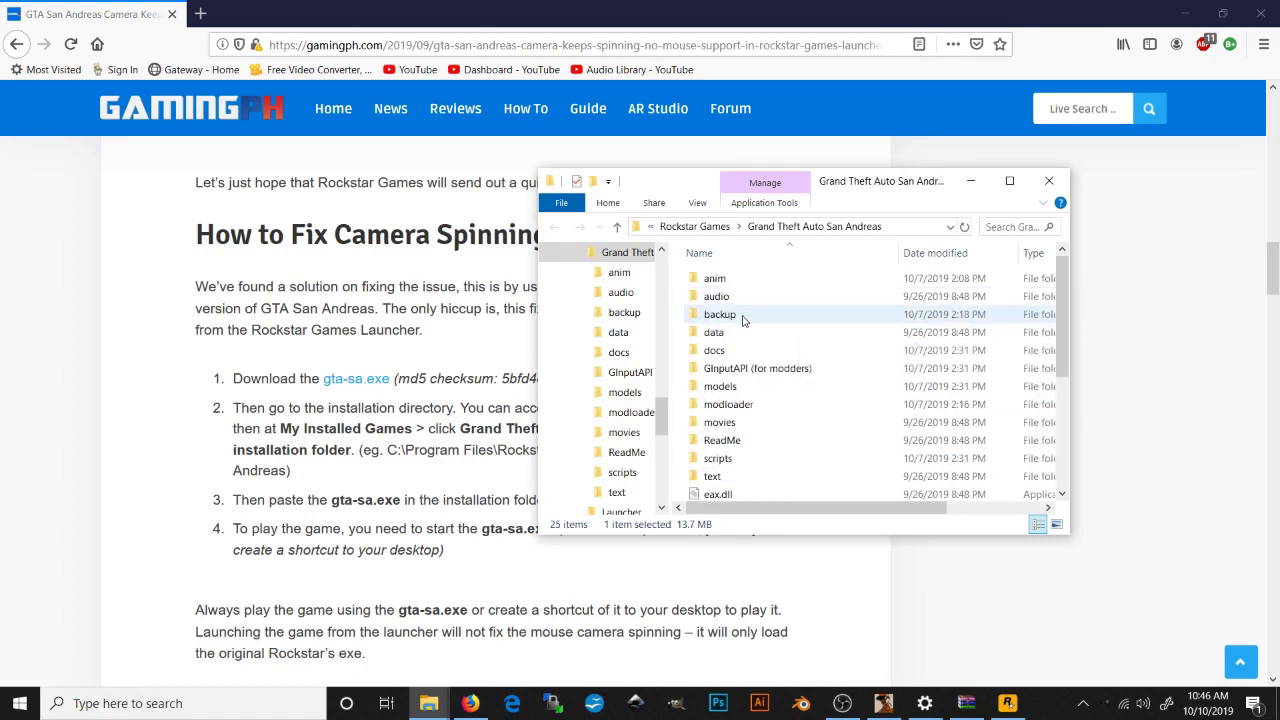
# Step: Examine the backup folder inside the game's installation folder and compare its executables with the gta-sa file in use
pyautogui.click(740, 316)
pyautogui.doubleClick(743, 318)
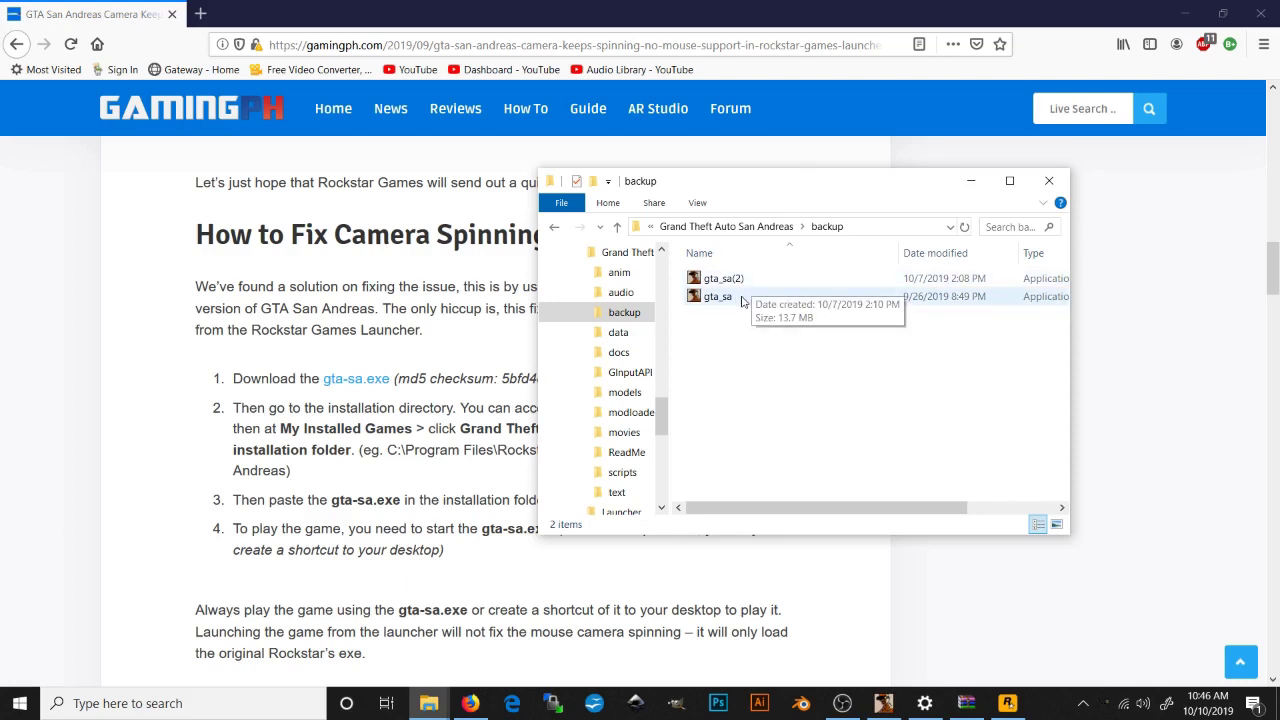
pyautogui.click(557, 231)
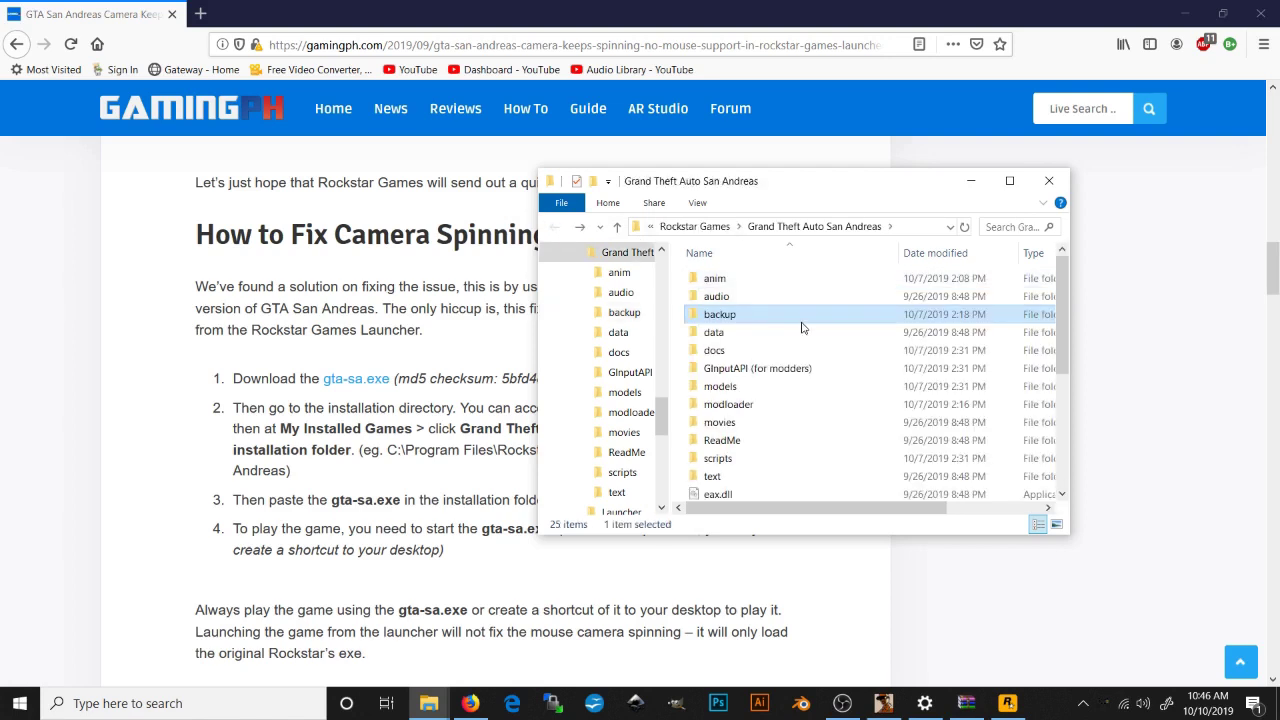
pyautogui.scroll(-3, 803, 345)
pyautogui.scroll(3, 803, 345)
pyautogui.scroll(-2, 803, 345)
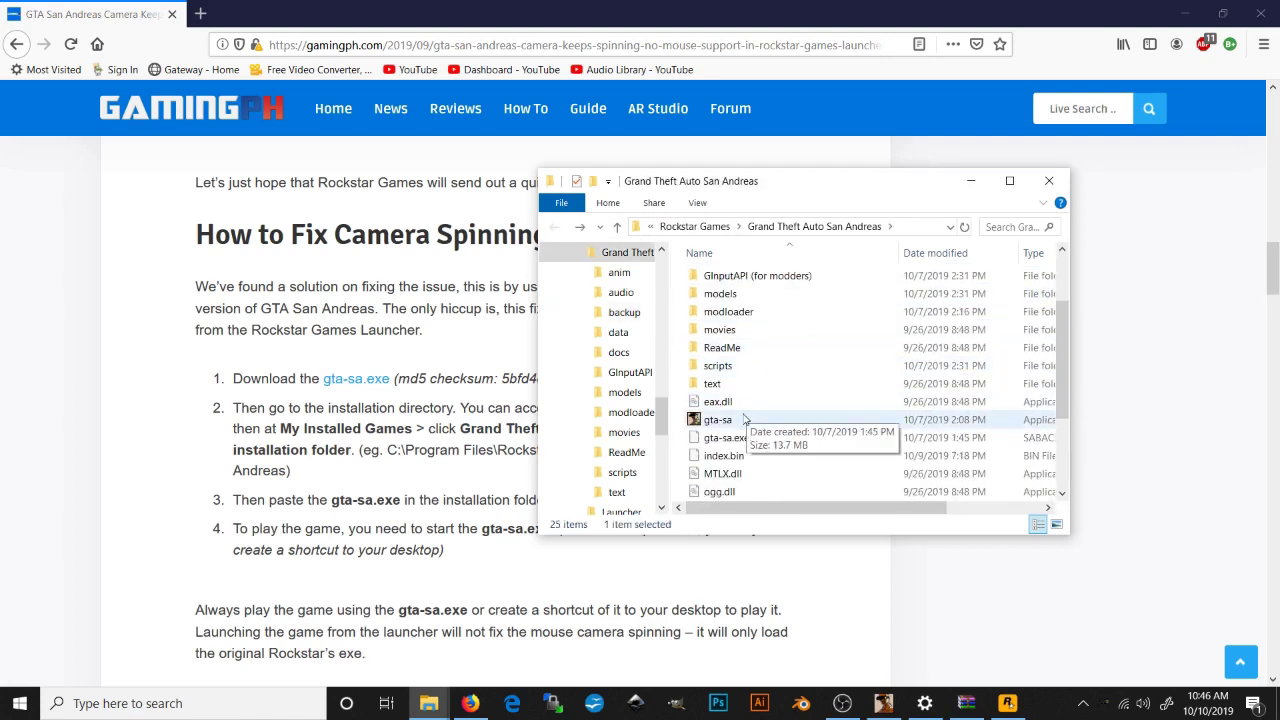
pyautogui.scroll(2, 742, 330)
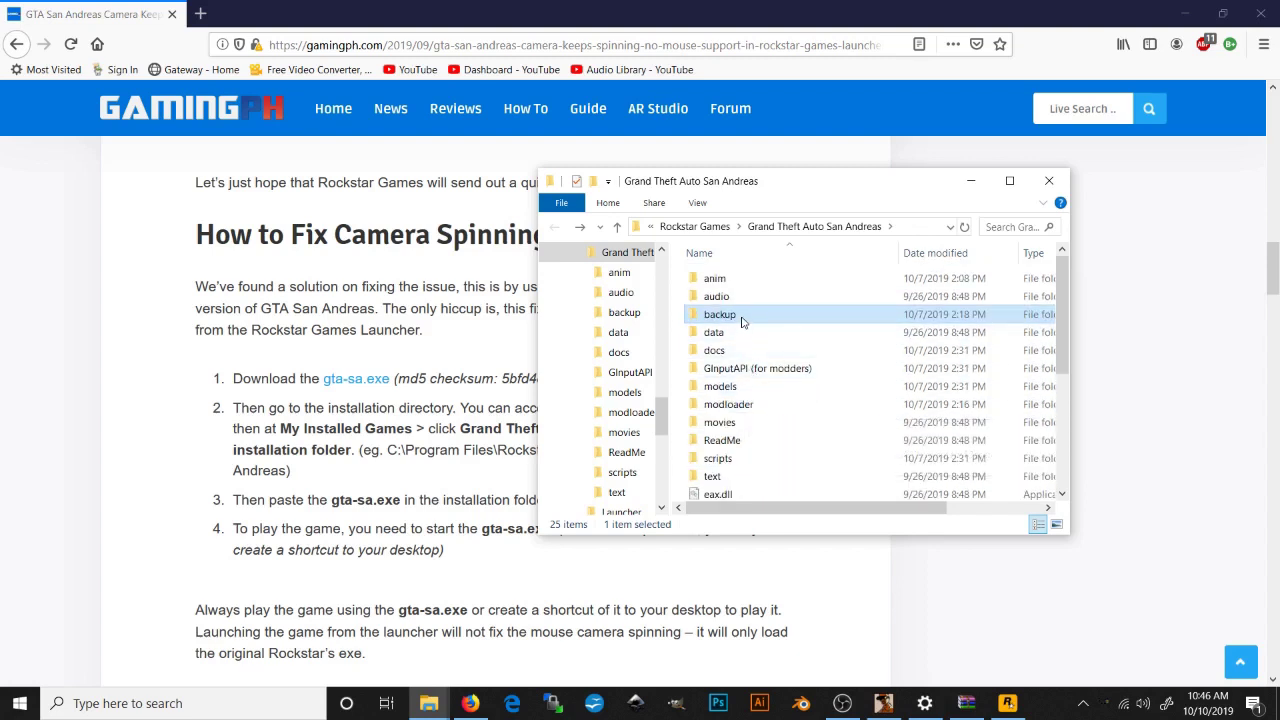
pyautogui.doubleClick(742, 316)
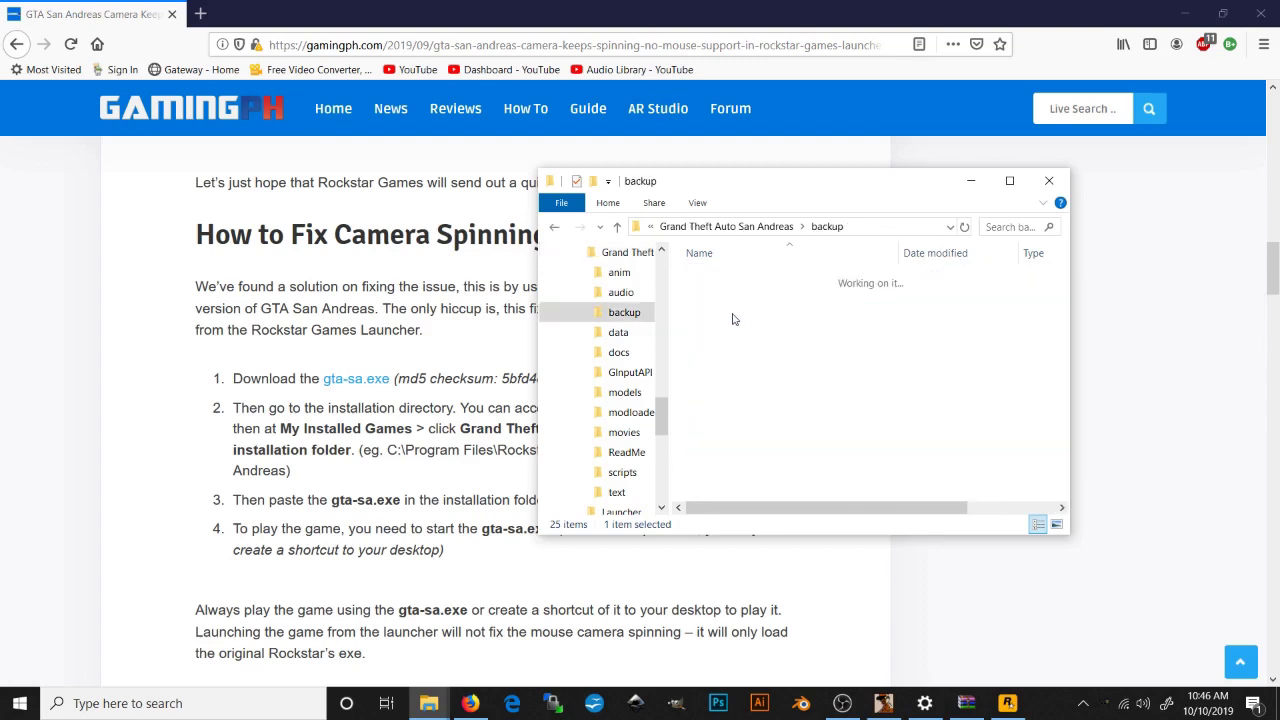
pyautogui.click(555, 229)
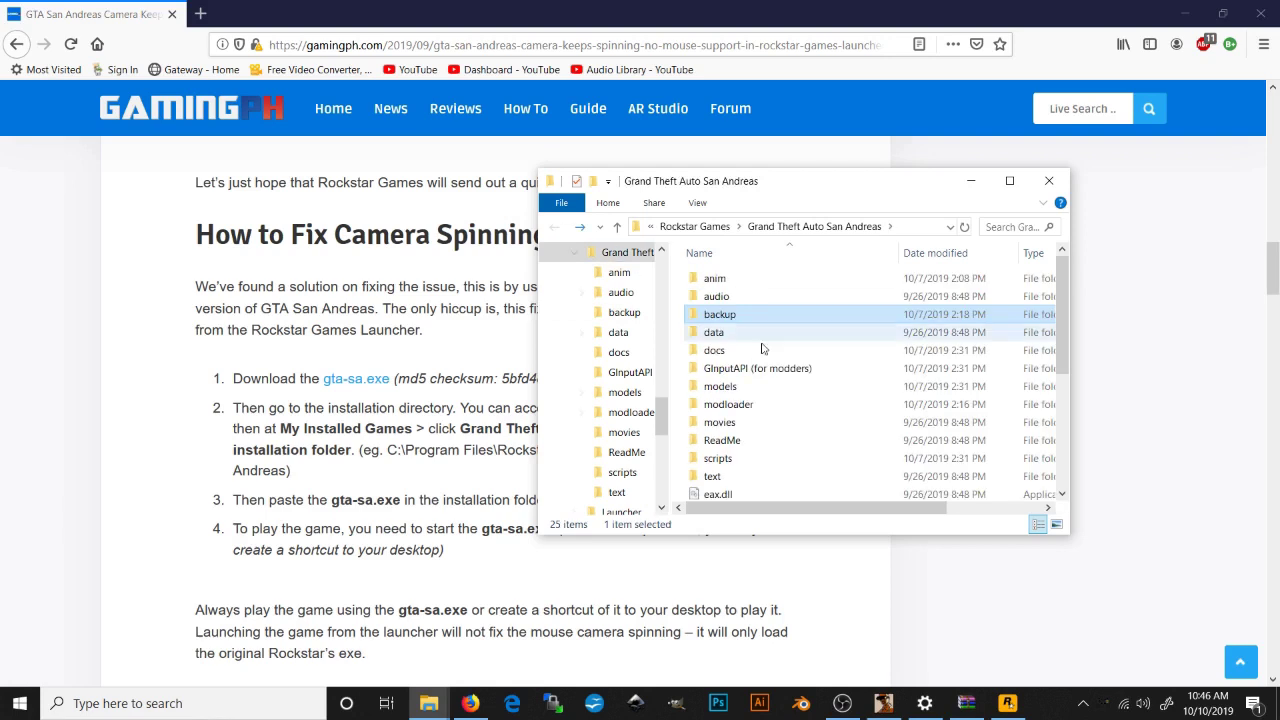
pyautogui.scroll(-2, 775, 350)
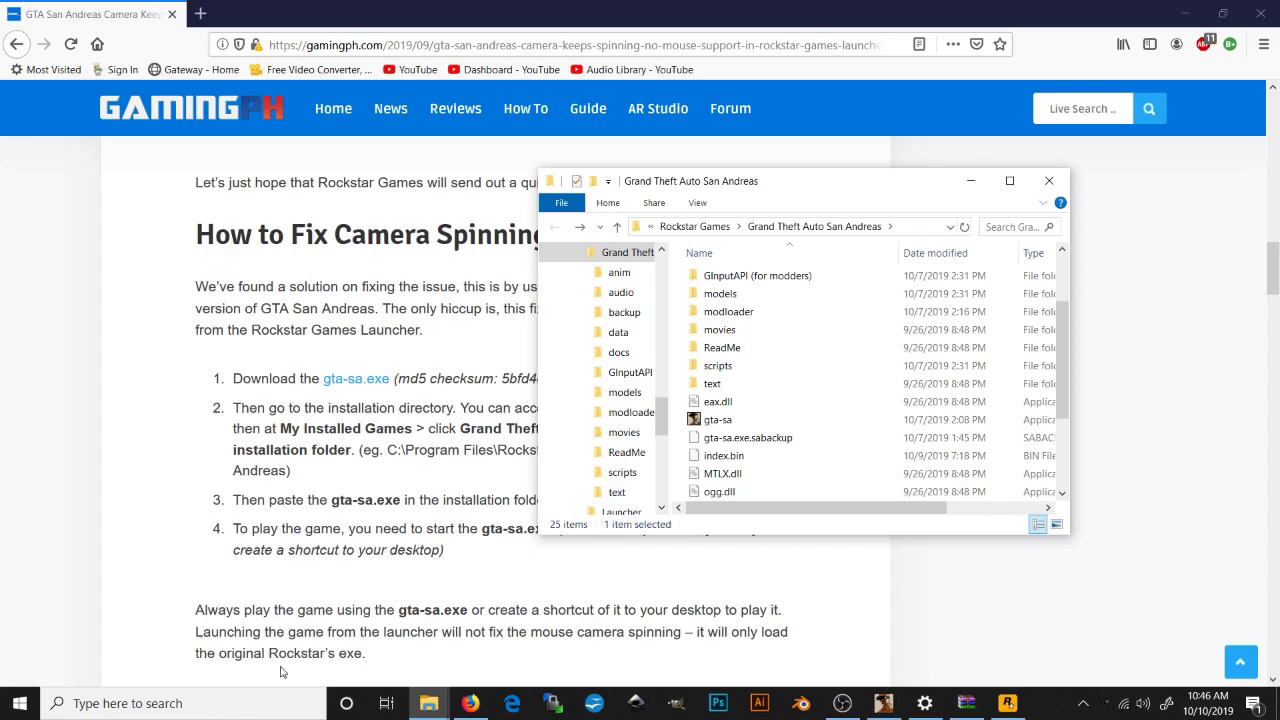
# Step: Search Windows for "downgrader" and open the matching folder
pyautogui.click(256, 708)
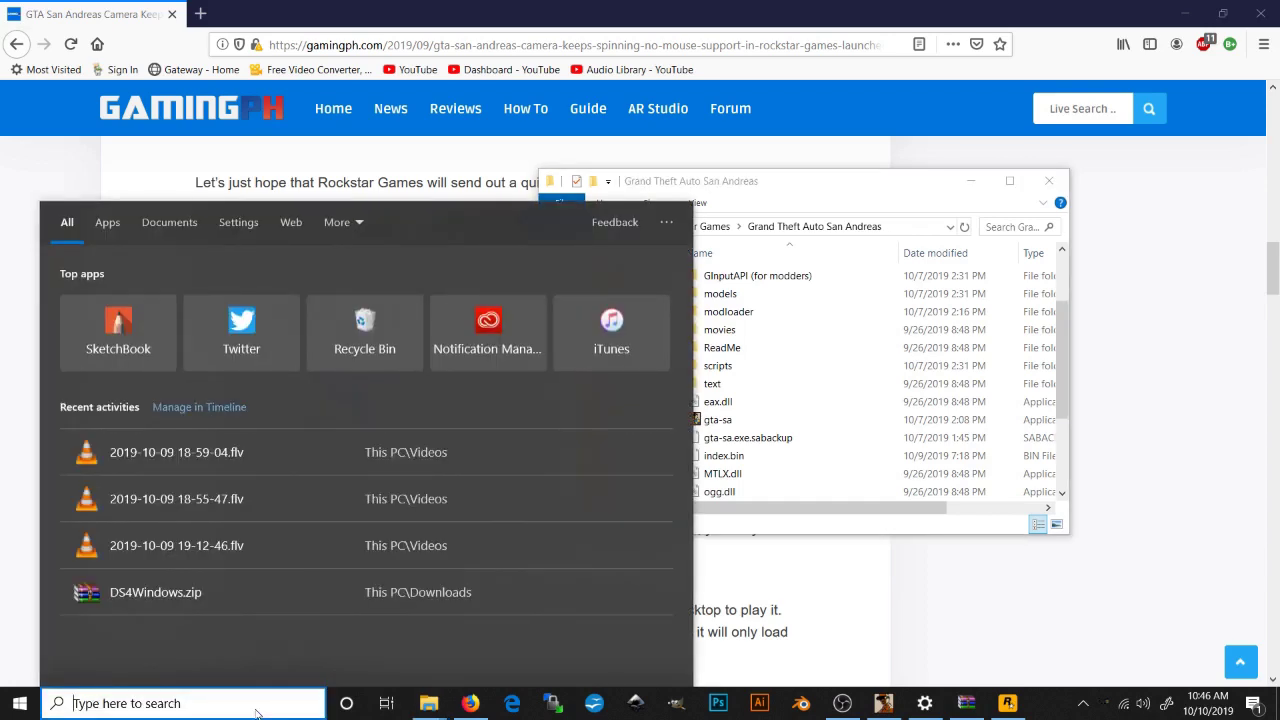
pyautogui.write('downgrader')
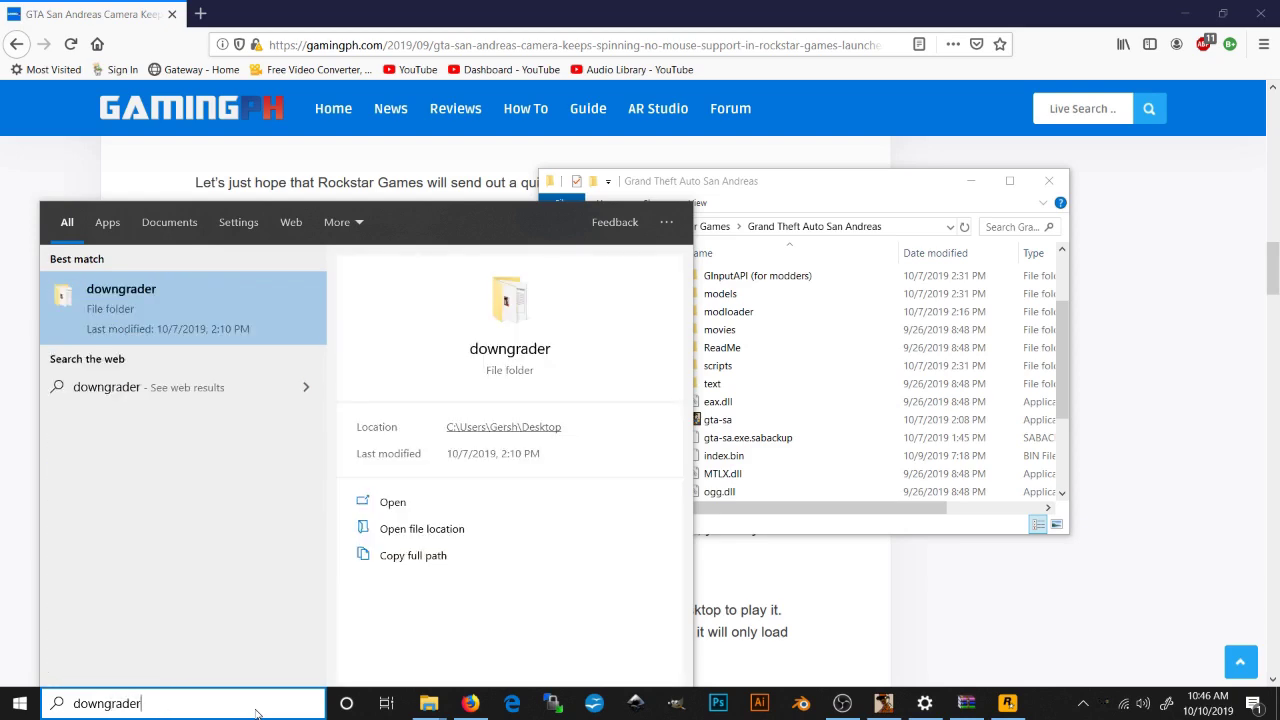
pyautogui.click(215, 301)
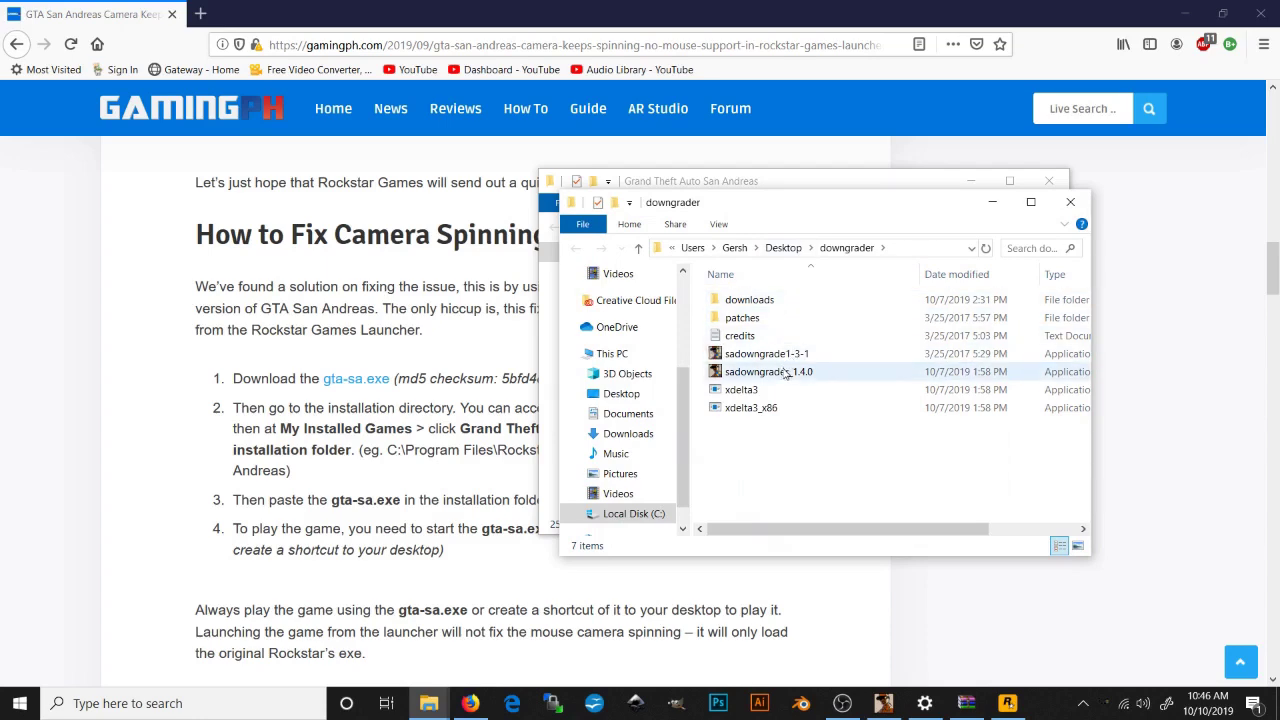
# Step: Run version 1.4.0 of the San Andreas downgrader, agree to its disclaimer and skip the file check
pyautogui.doubleClick(787, 372)
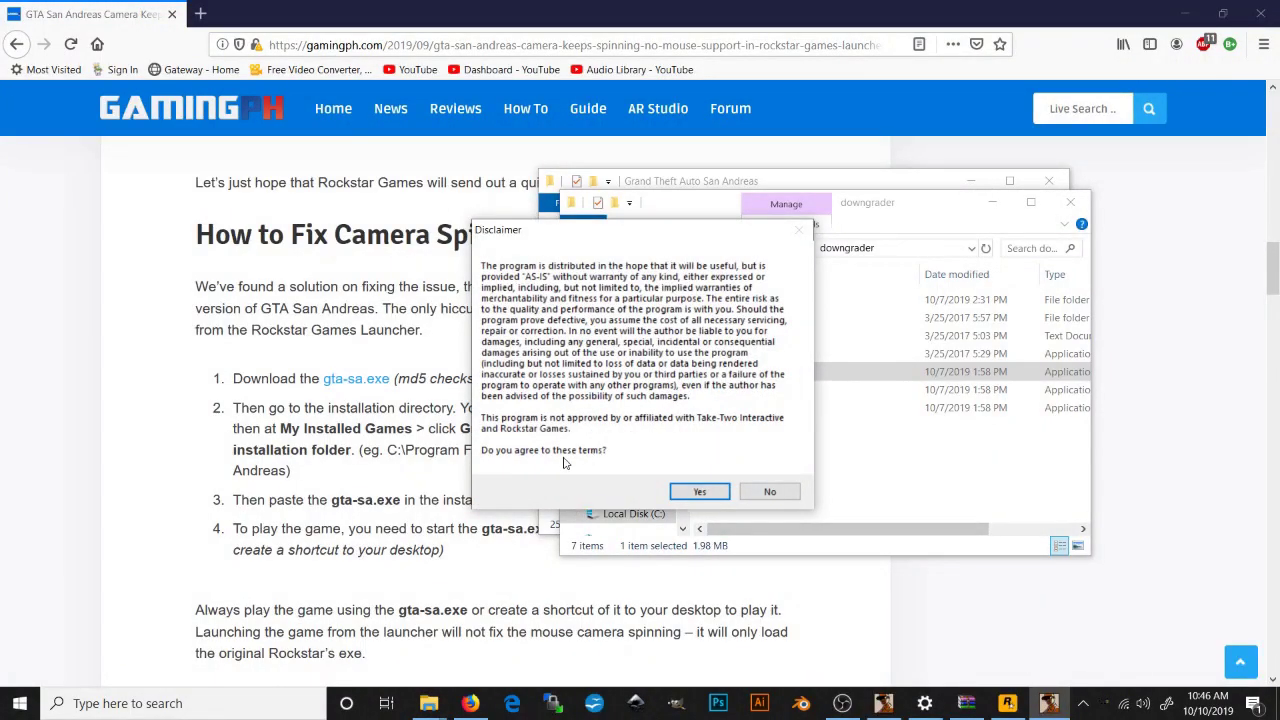
pyautogui.click(700, 491)
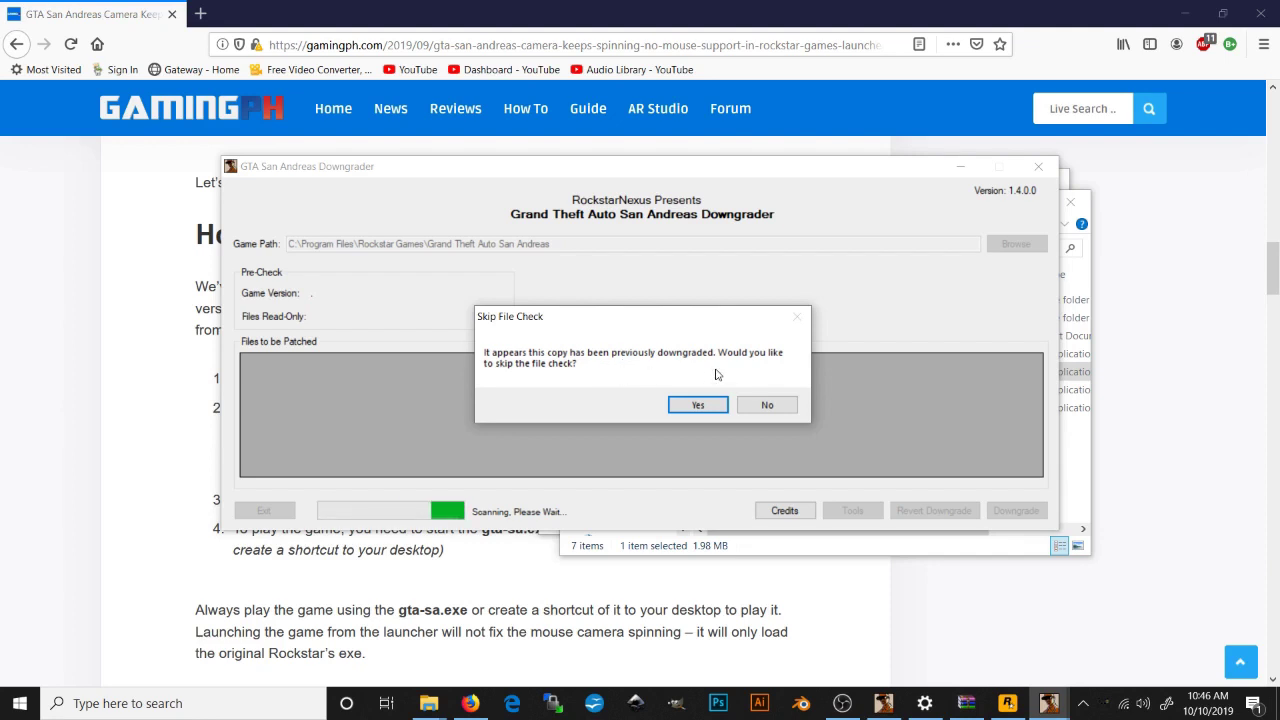
pyautogui.click(698, 404)
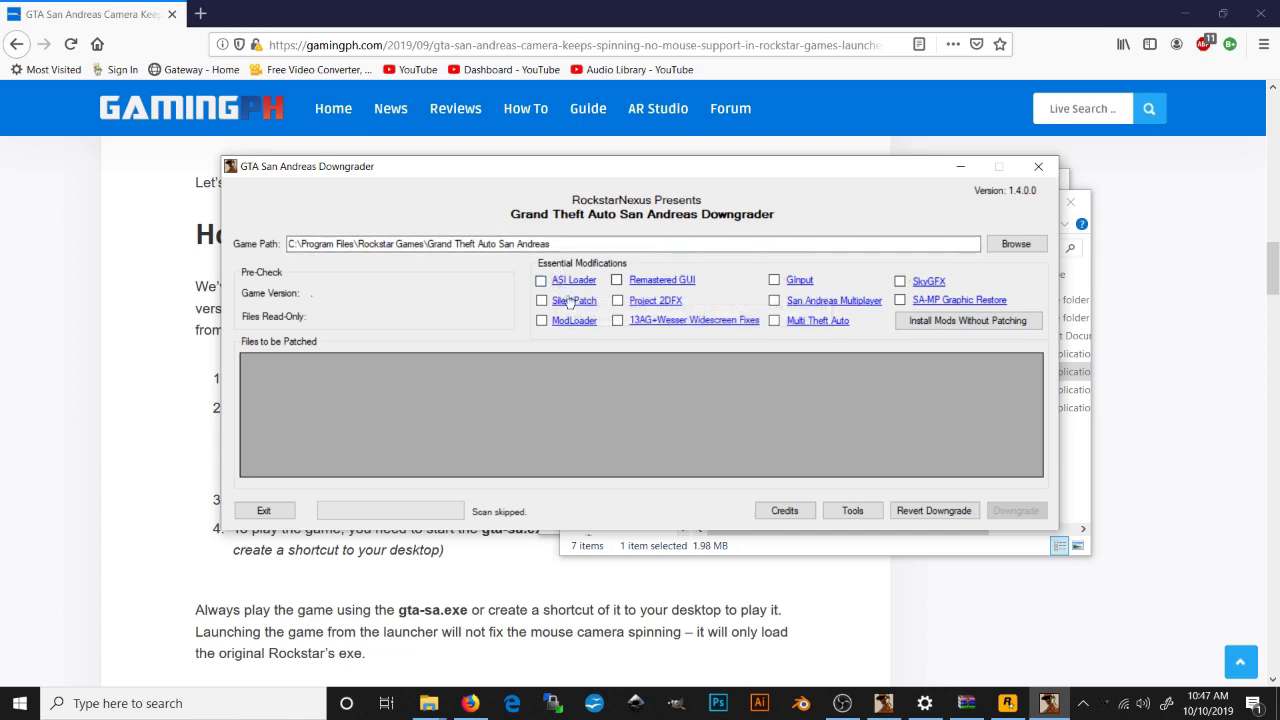
# Step: Review the downgrader's Essential Modifications, including ASI Loader, 13AG+Wesser Widescreen Fixes, Multi Theft Auto and GInput
pyautogui.moveTo(566, 286)
pyautogui.moveTo(669, 330)
pyautogui.moveTo(802, 316)
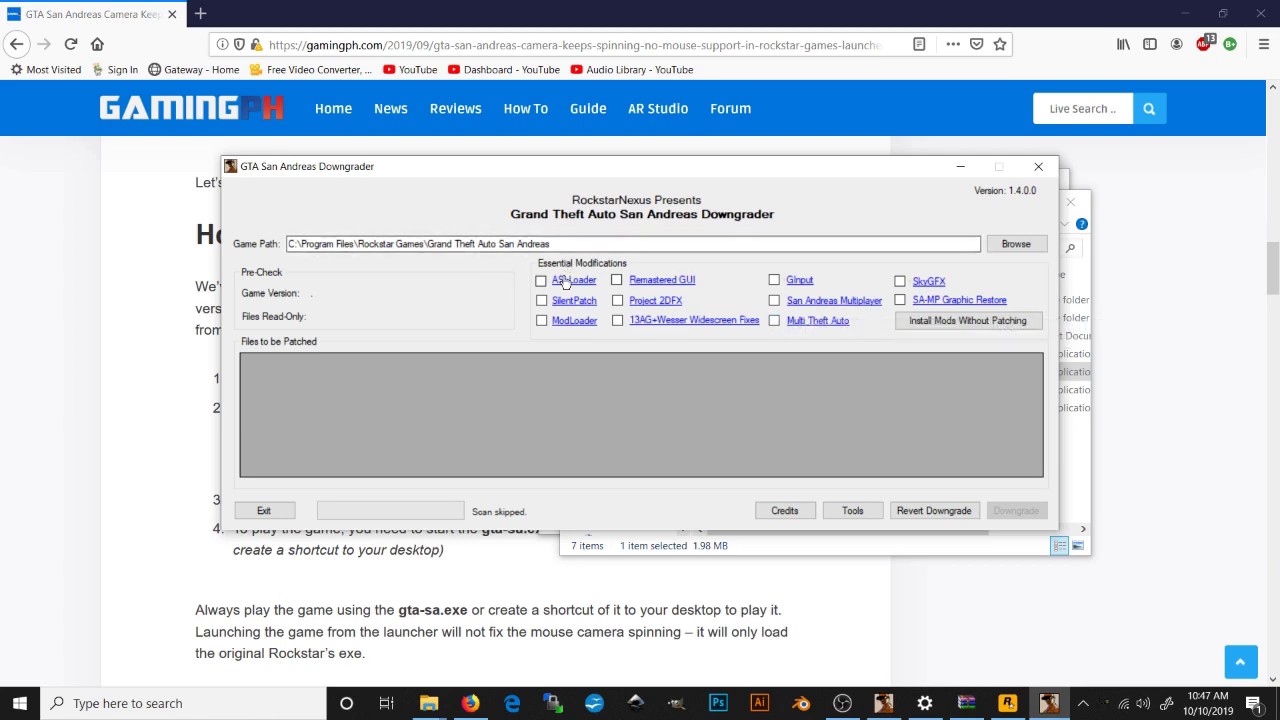
pyautogui.moveTo(777, 286)
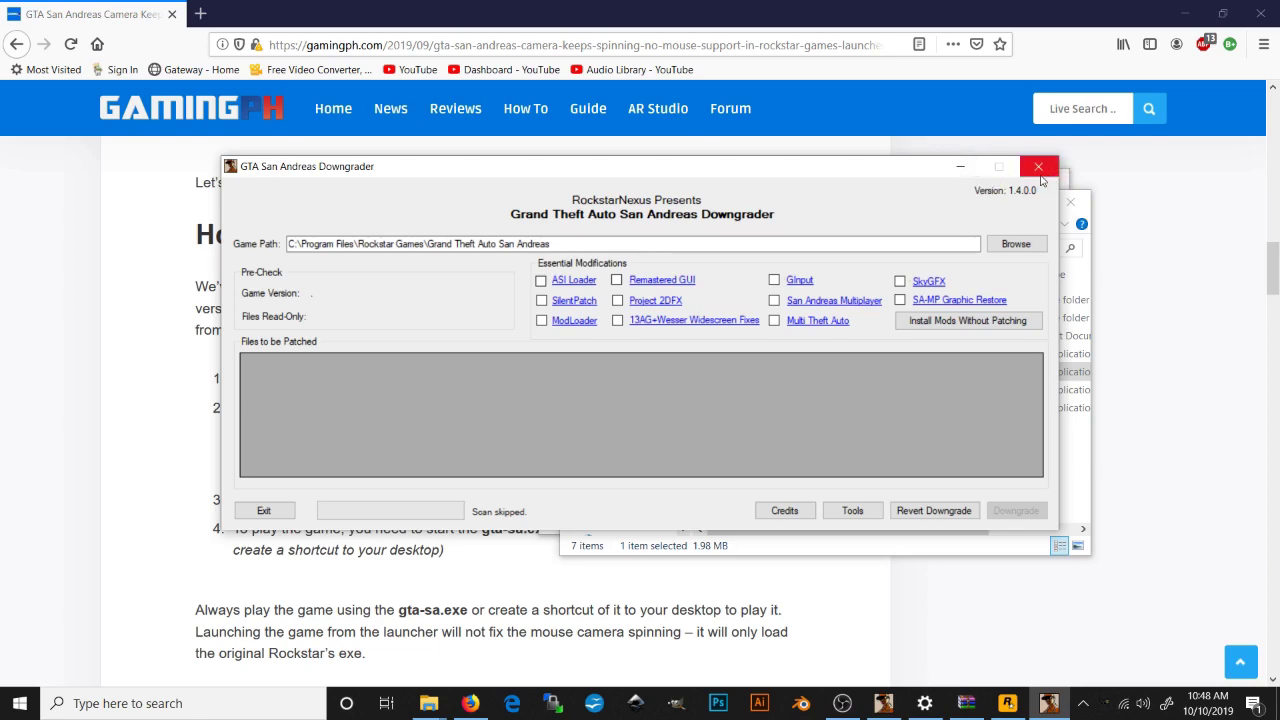
# Step: Close the San Andreas downgrader and minimize the browser, launcher and folder windows to reveal the desktop
pyautogui.click(1040, 176)
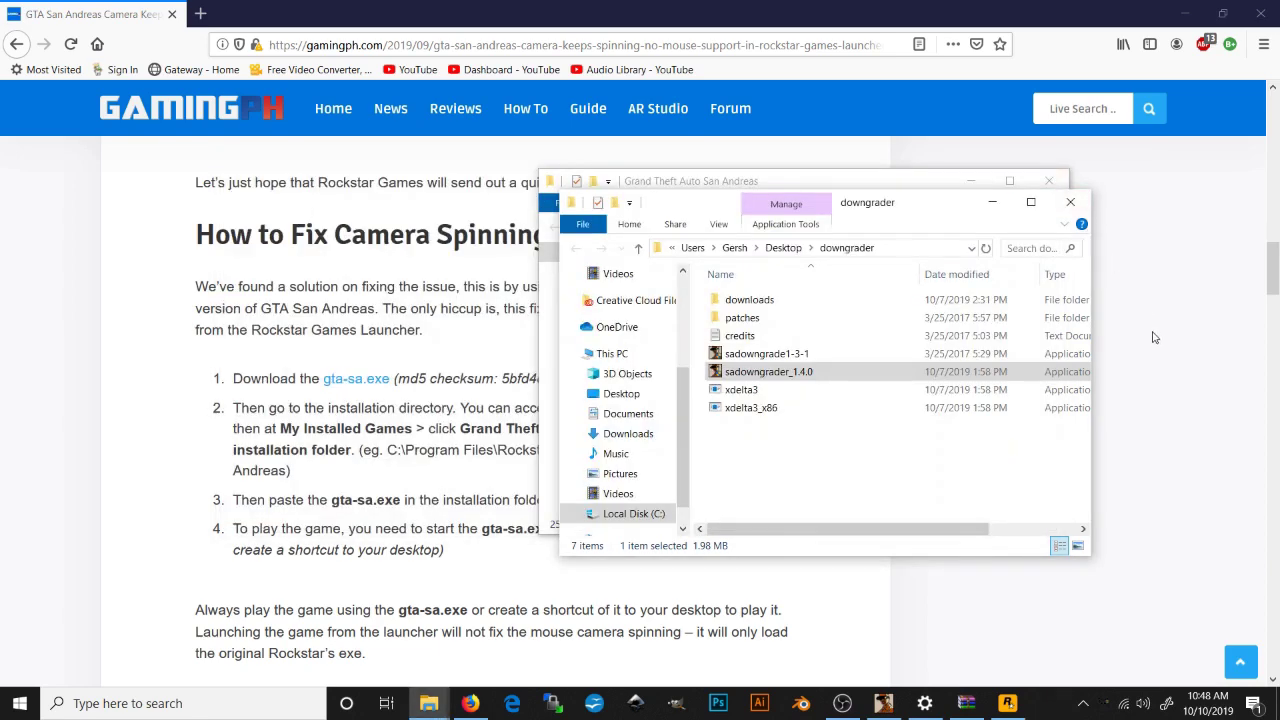
pyautogui.click(1156, 338)
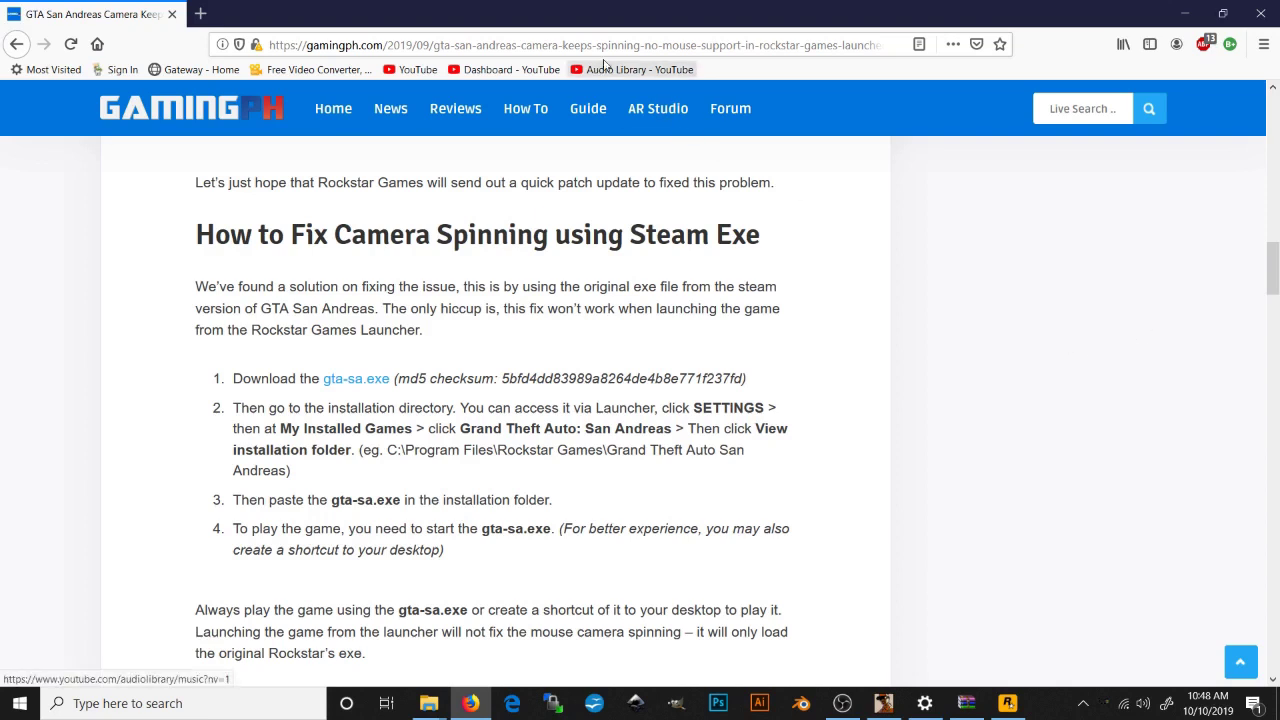
pyautogui.click(712, 44)
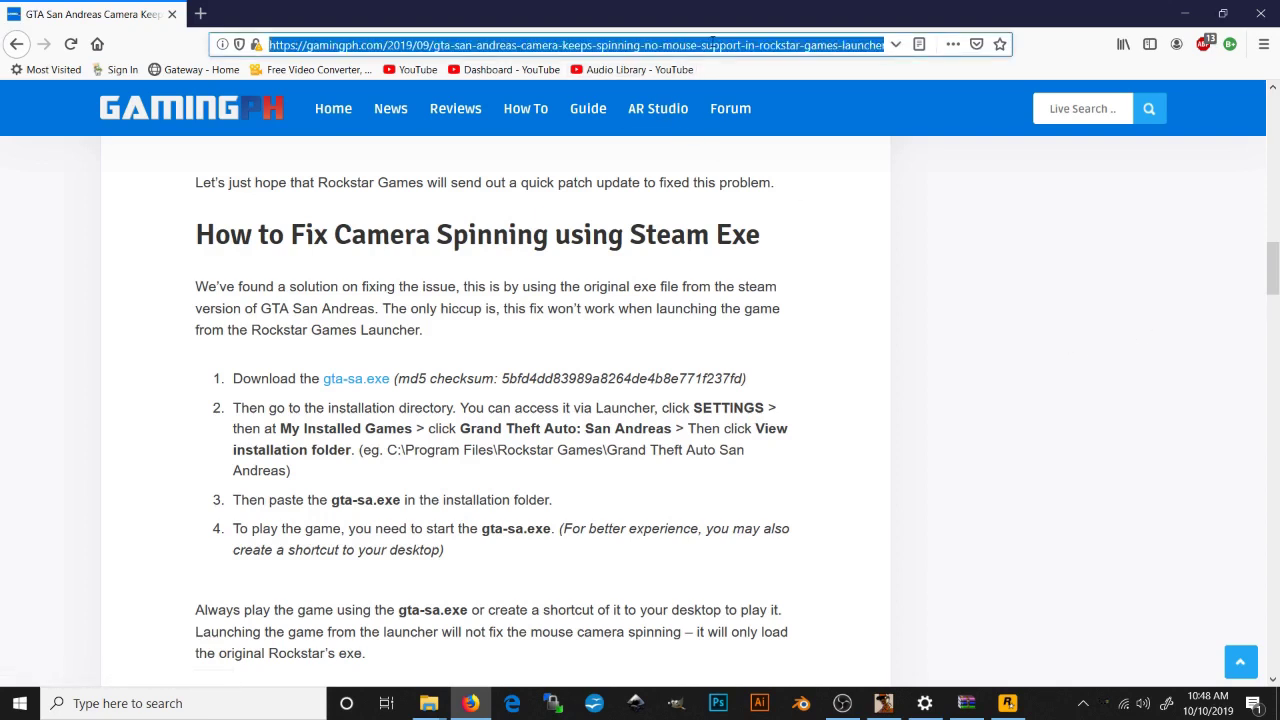
pyautogui.click(1175, 12)
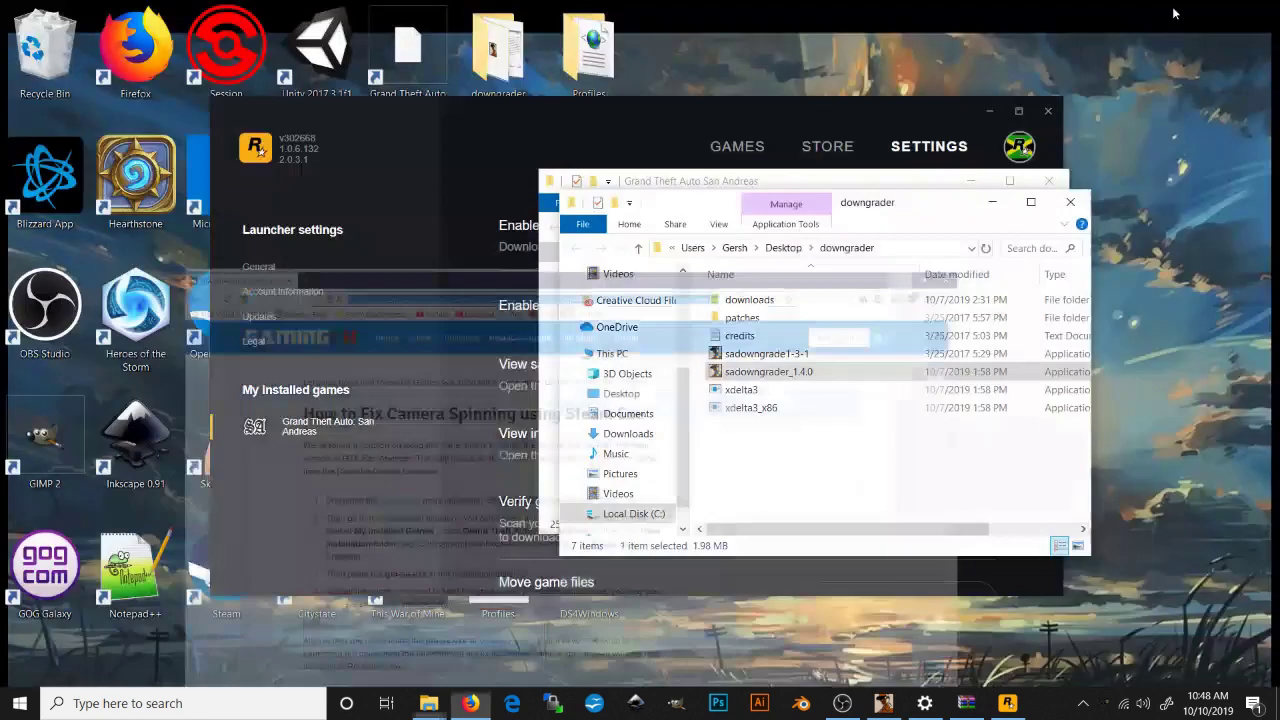
pyautogui.click(984, 106)
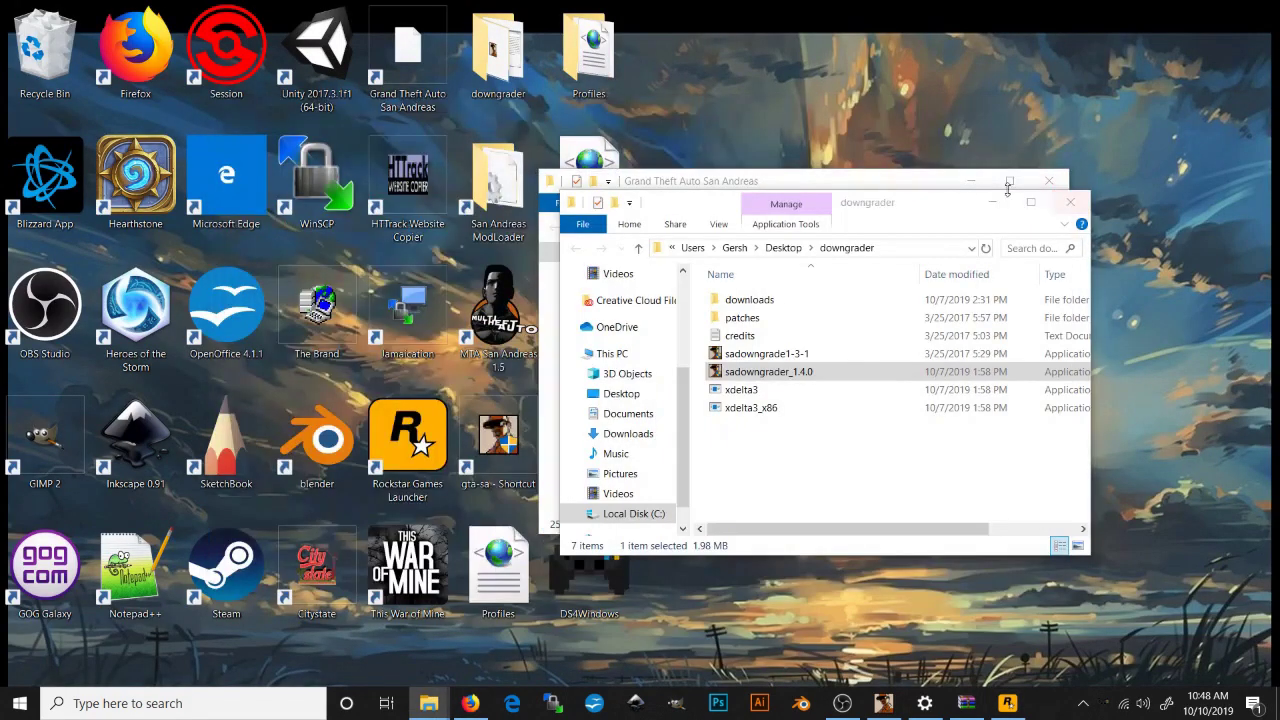
pyautogui.click(1009, 186)
pyautogui.click(971, 183)
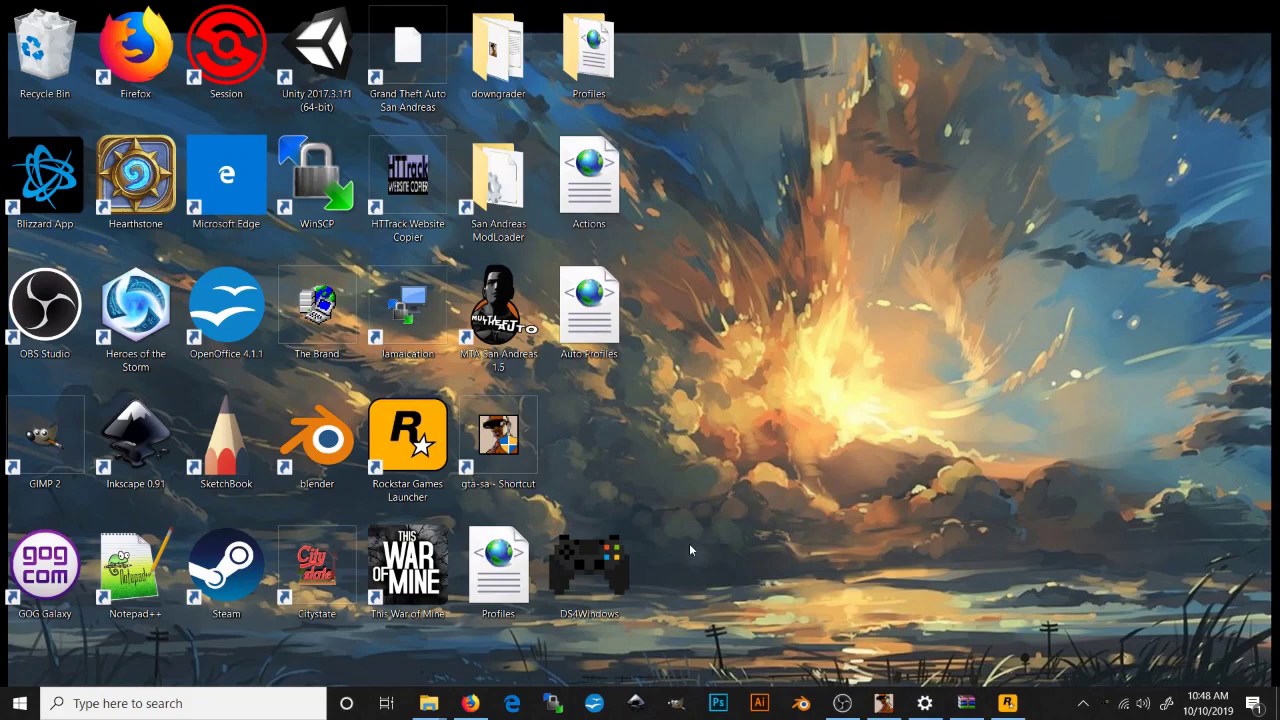
# Step: Search Windows for "bluetooth" and open the Bluetooth and other devices settings
pyautogui.click(98, 710)
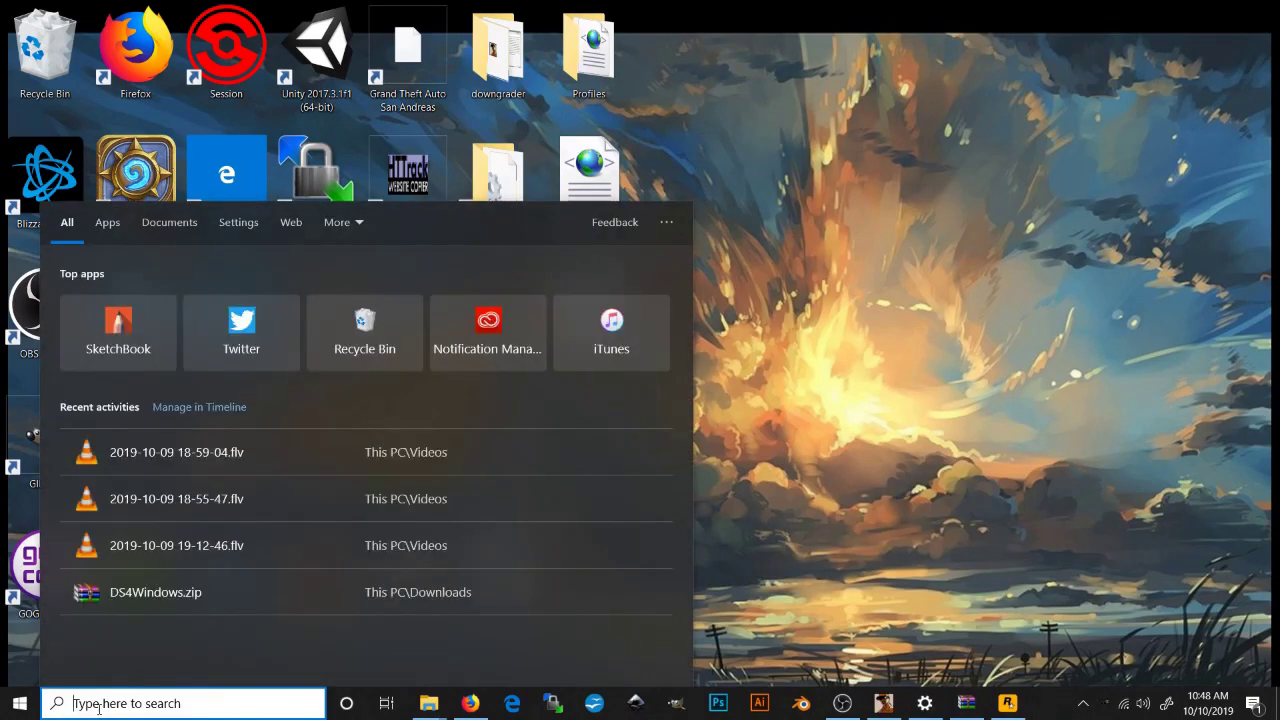
pyautogui.write('blu')
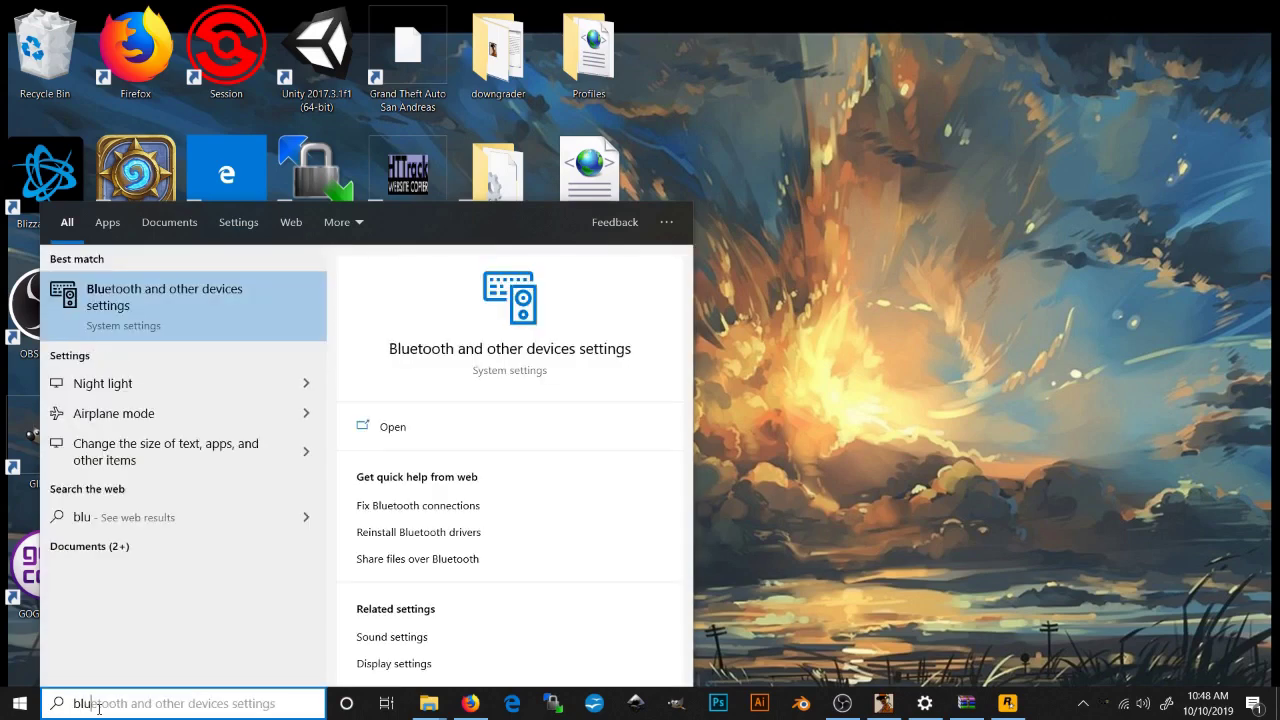
pyautogui.write('etooth')
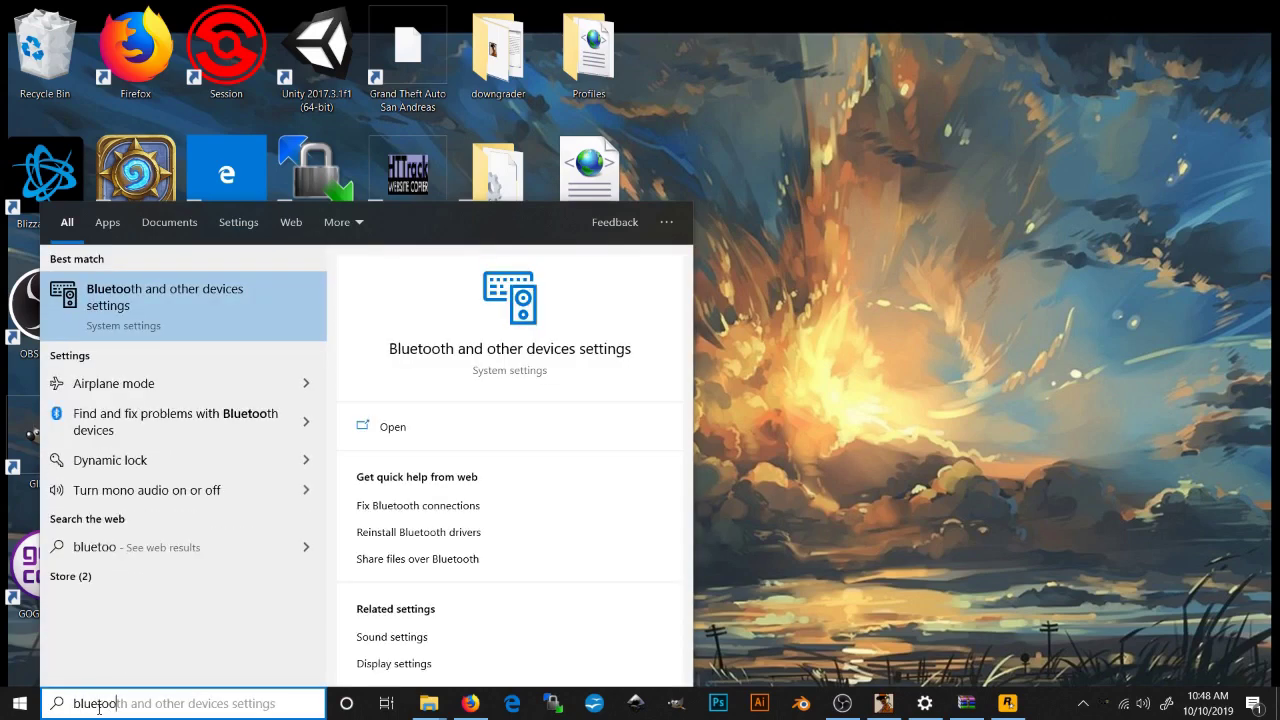
pyautogui.press('Return')
# Step: Find and select the Wireless Controller in the device list to check its connection, and minimize the settings
pyautogui.scroll(-6, 124, 194)
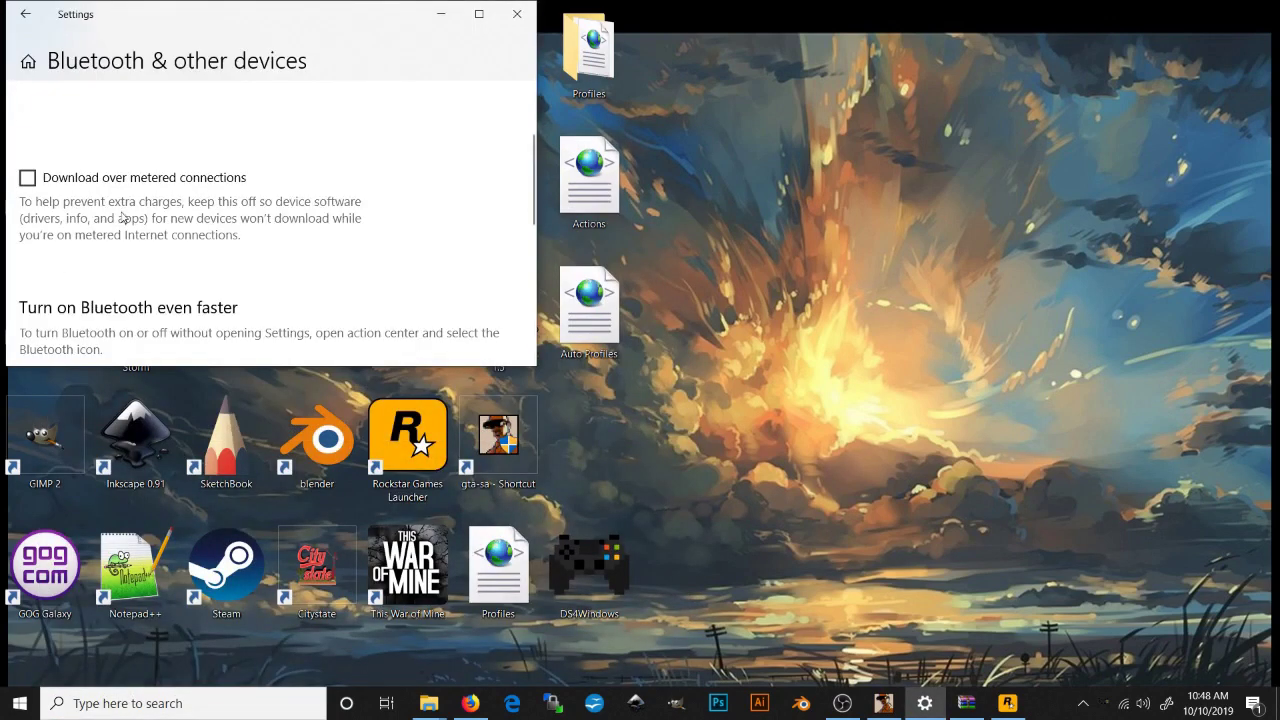
pyautogui.scroll(1, 124, 194)
pyautogui.scroll(3, 124, 194)
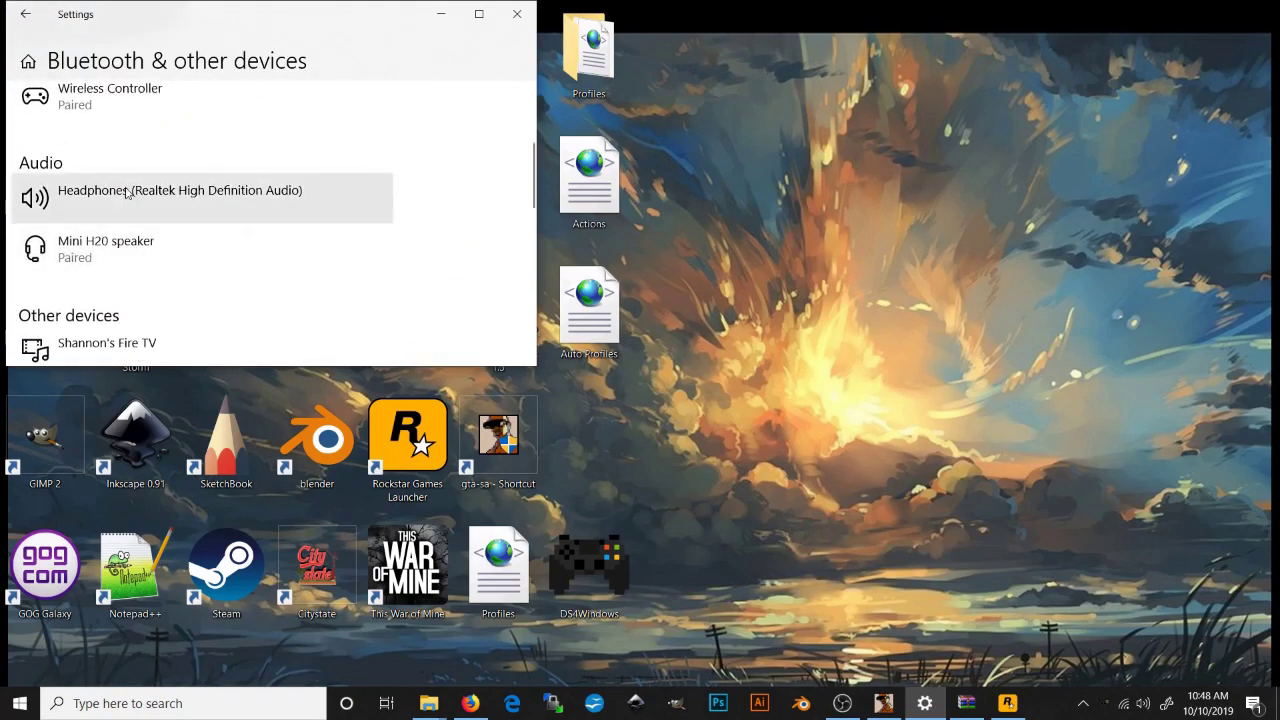
pyautogui.scroll(-1, 128, 250)
pyautogui.scroll(5, 128, 265)
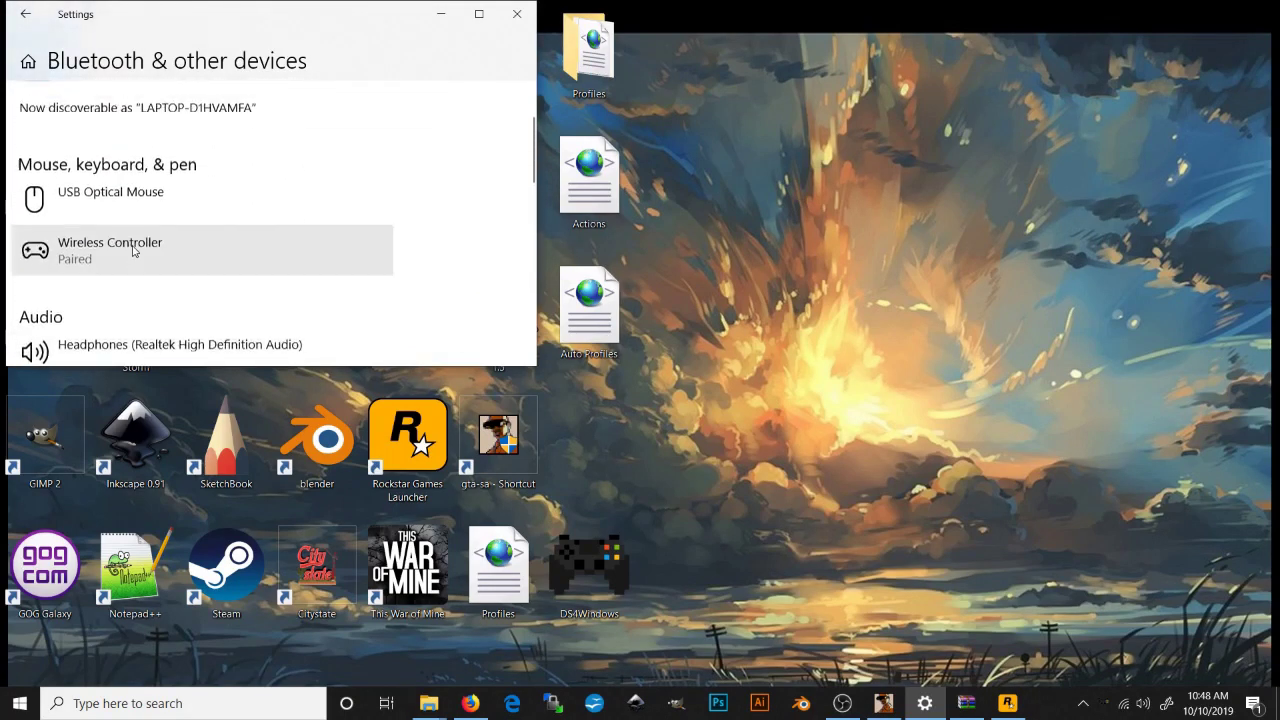
pyautogui.click(118, 317)
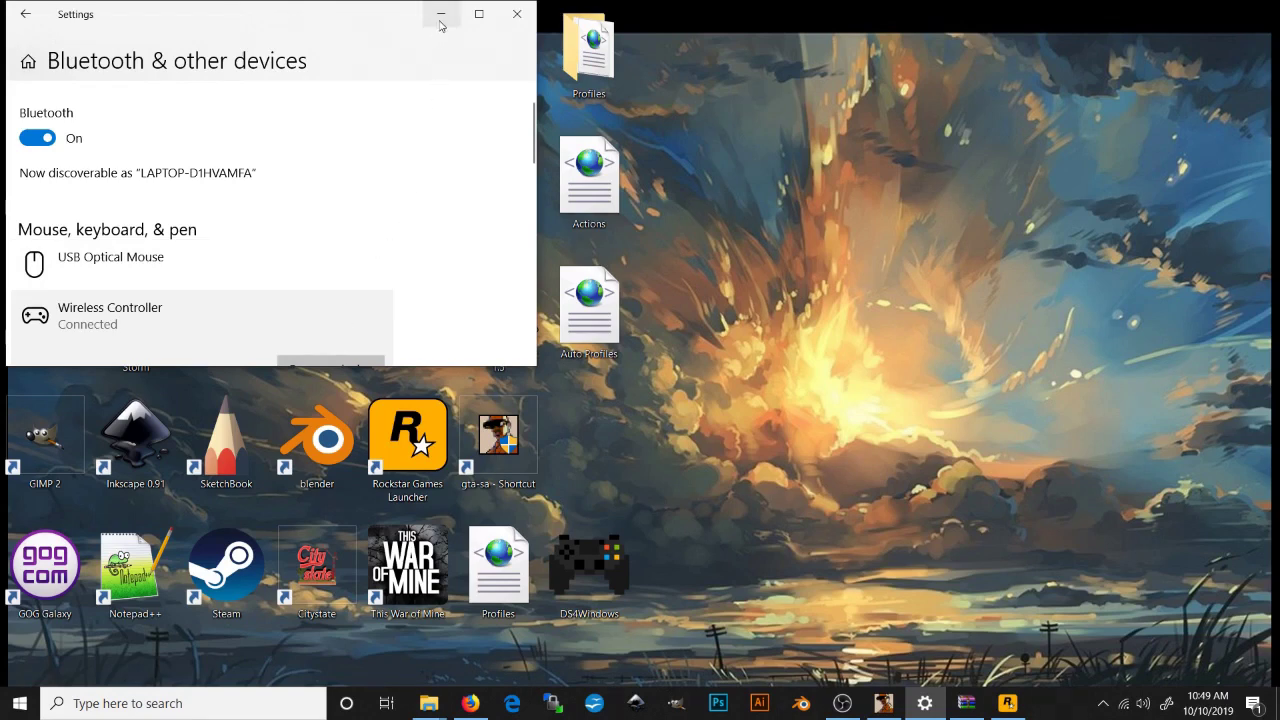
pyautogui.click(440, 25)
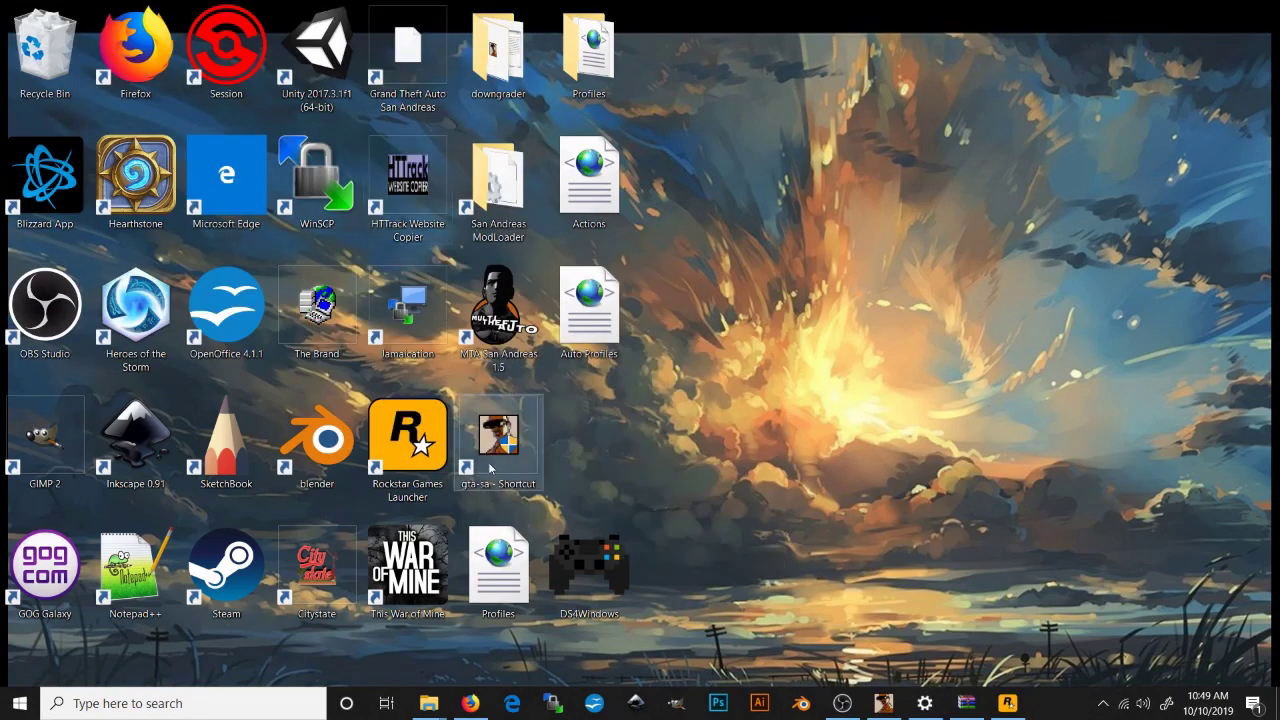
# Step: Launch DS4Windows, review the Default profile's button mappings, return to the controller list and minimize the window
pyautogui.doubleClick(590, 570)
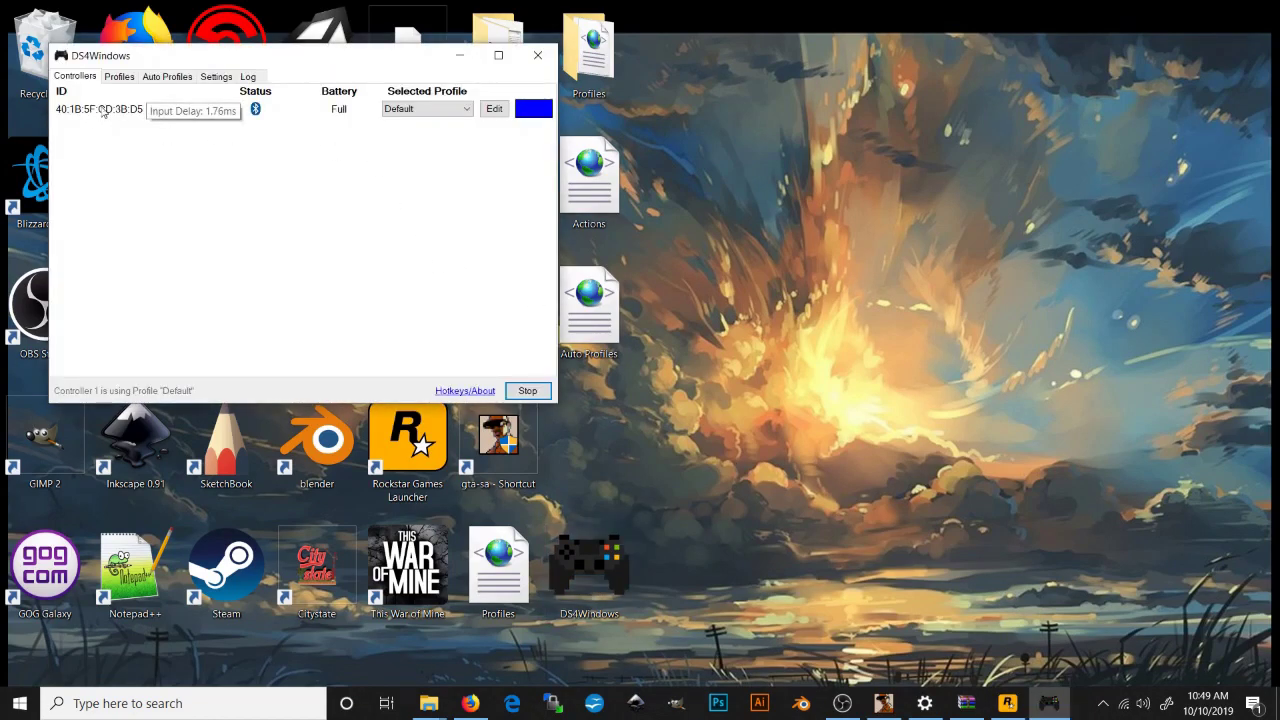
pyautogui.click(122, 80)
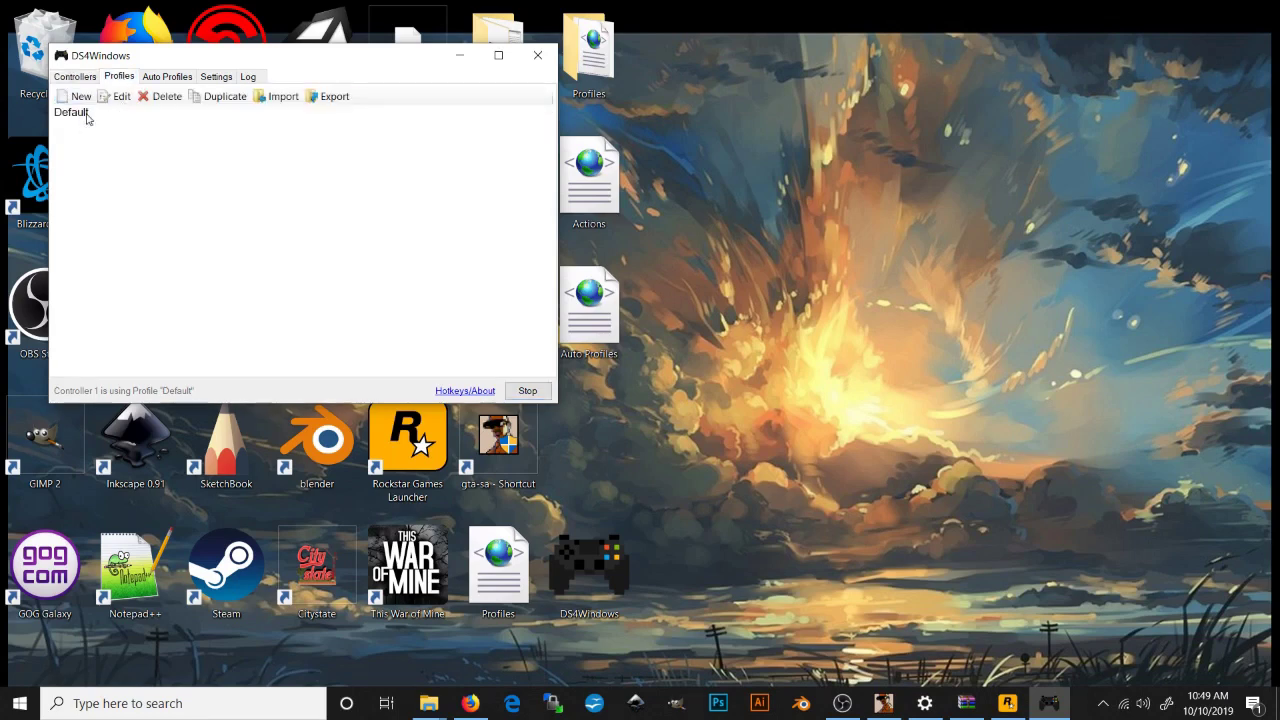
pyautogui.doubleClick(86, 115)
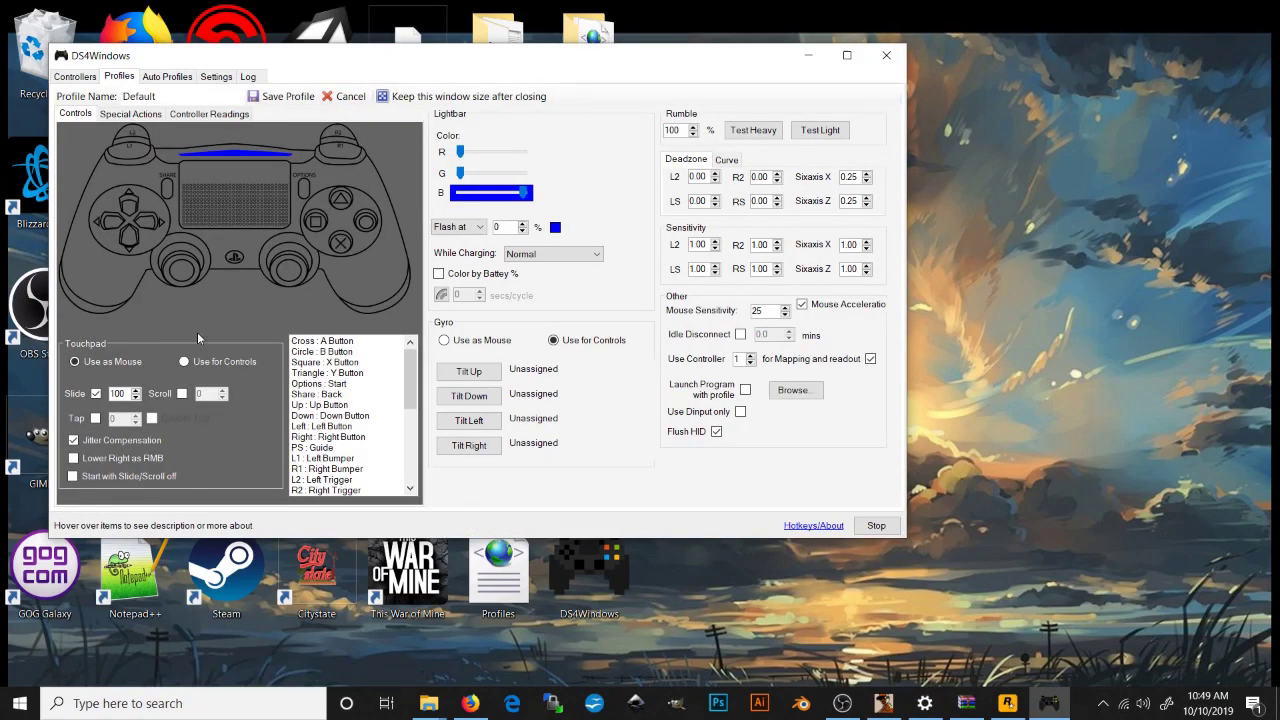
pyautogui.scroll(-8, 345, 445)
pyautogui.scroll(8, 345, 445)
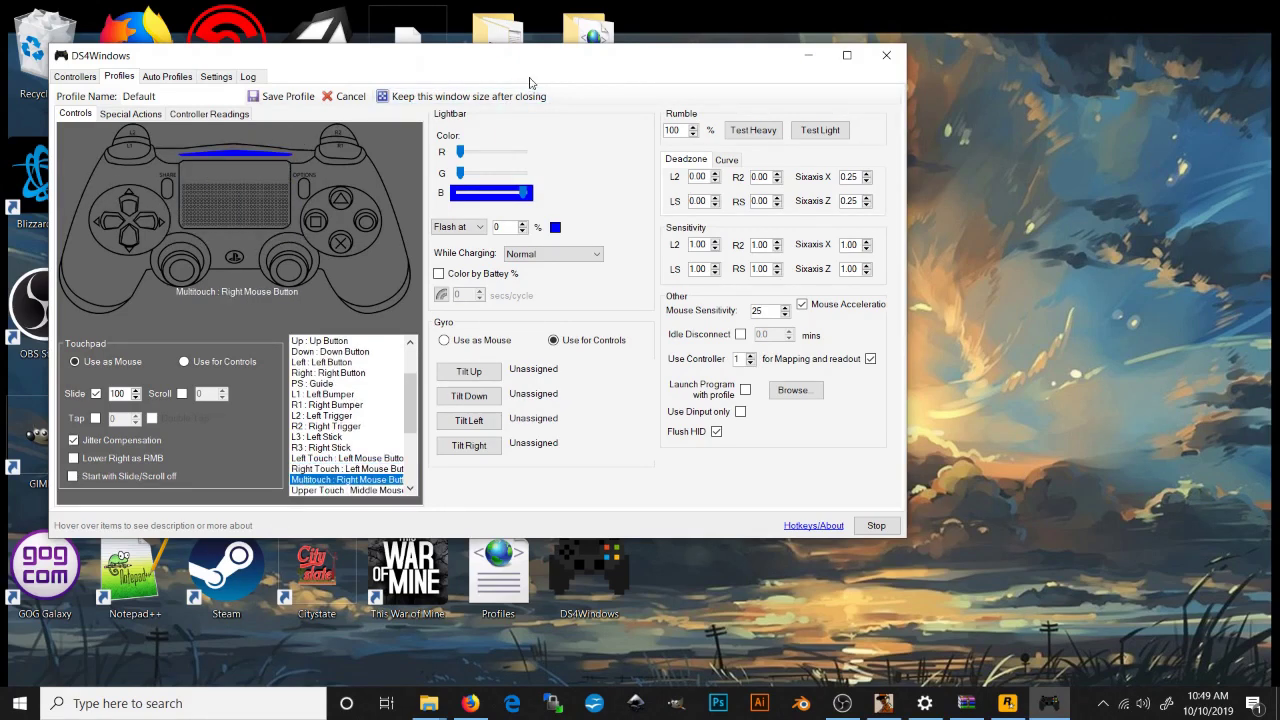
pyautogui.click(76, 80)
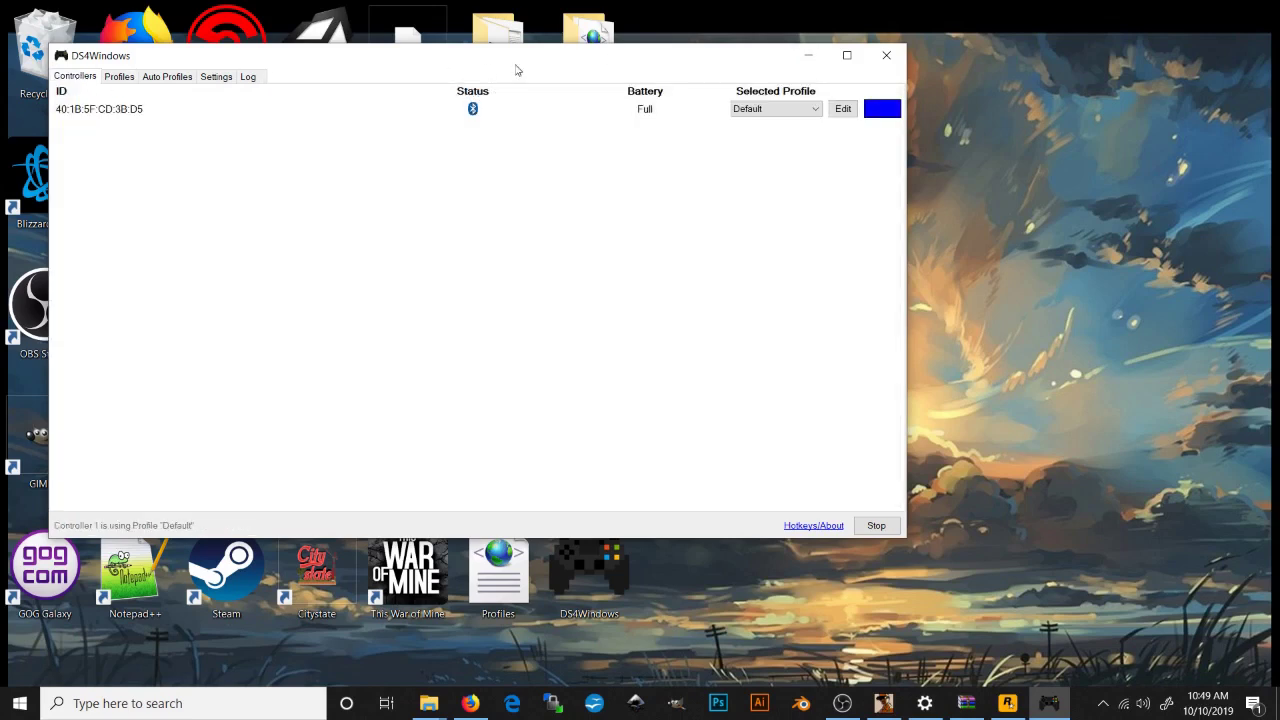
pyautogui.click(808, 55)
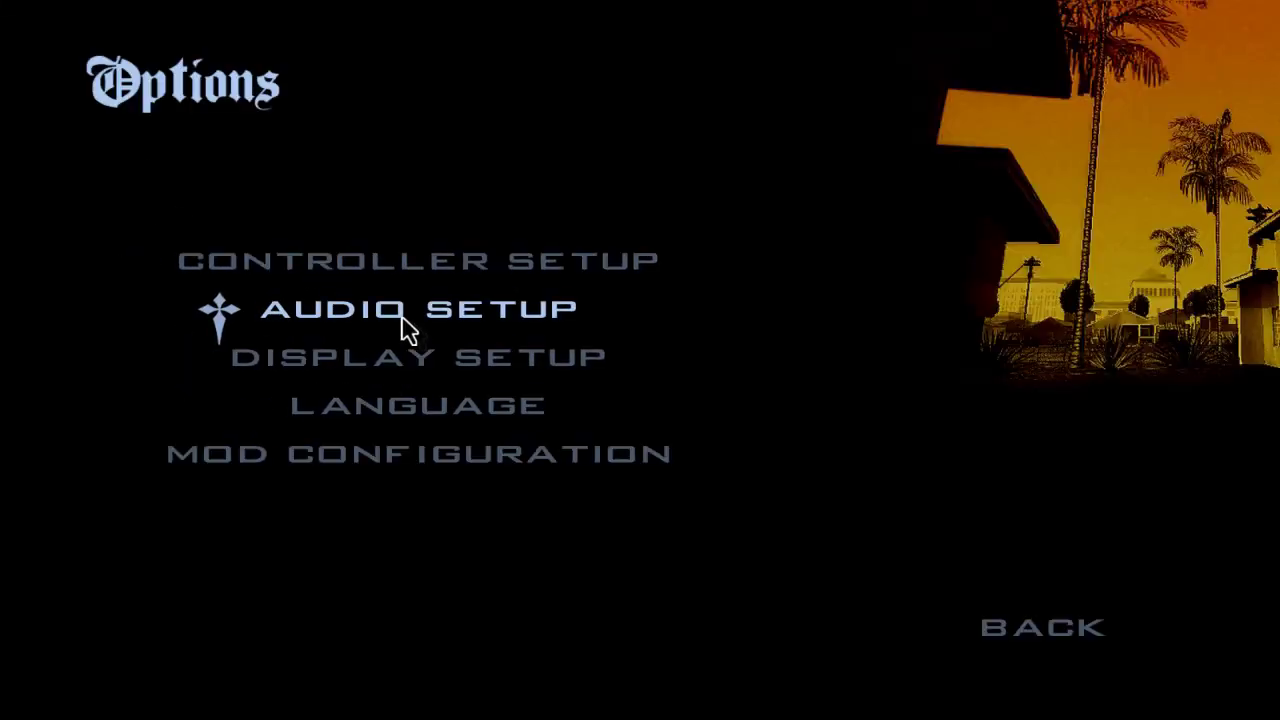
# Step: Move through the entries of the game's Options menu and return to the pause menu
pyautogui.press('Up')
pyautogui.press('Down')
pyautogui.press('Down')
pyautogui.press('Down')
pyautogui.press('Down')
pyautogui.press('Escape')
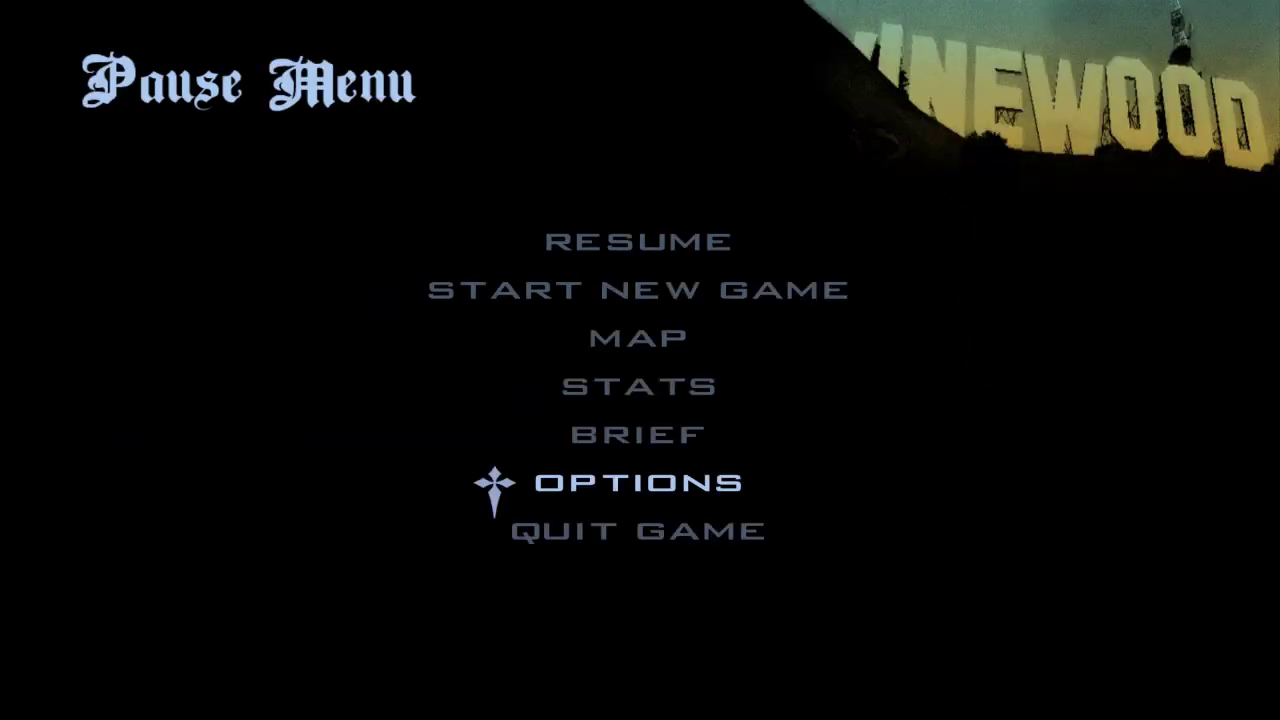
# Step: Resume the game and test character movement, camera and aiming inside the house
pyautogui.press('Up')
pyautogui.press('Up')
pyautogui.press('Up')
pyautogui.press('Up')
pyautogui.press('Up')
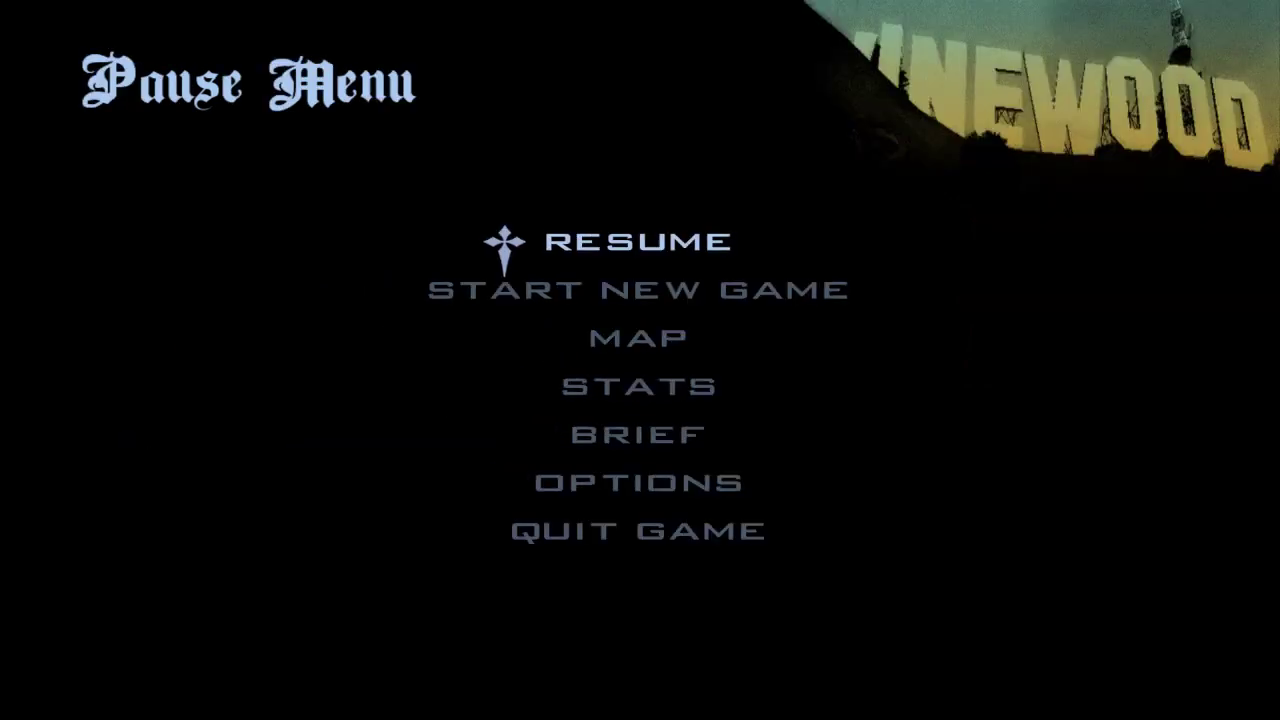
pyautogui.press('Return')
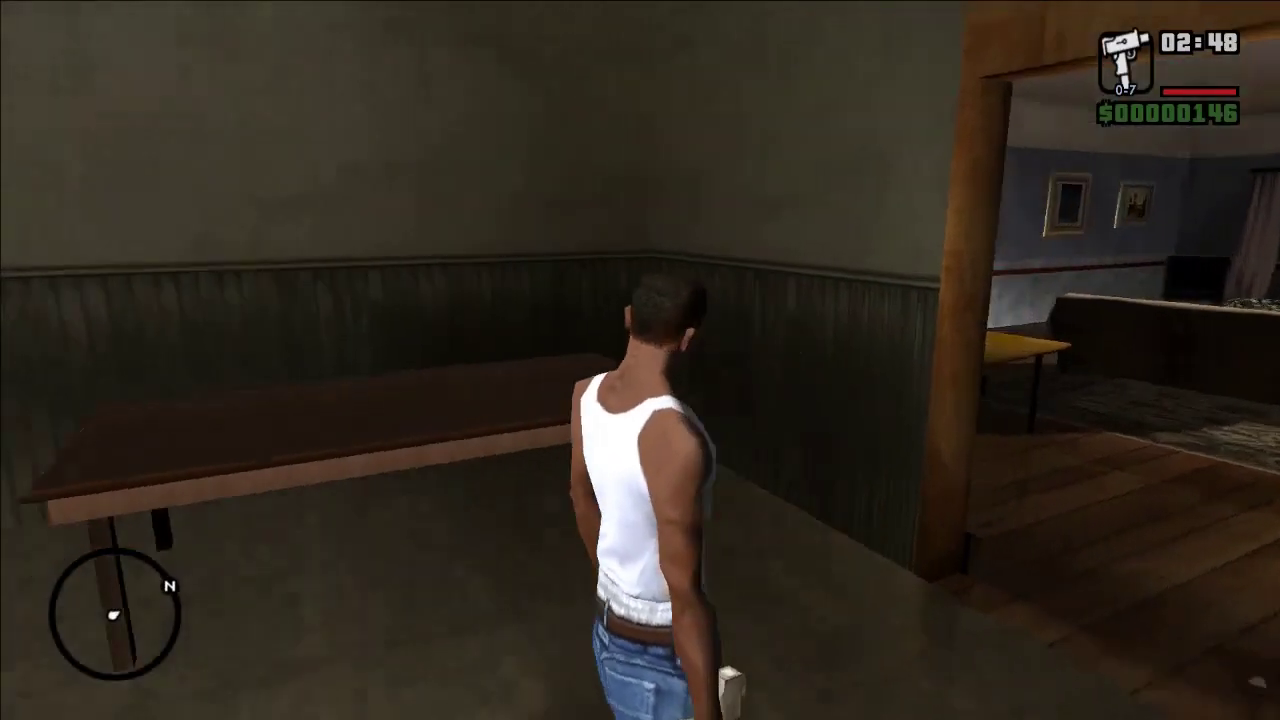
pyautogui.press('a')
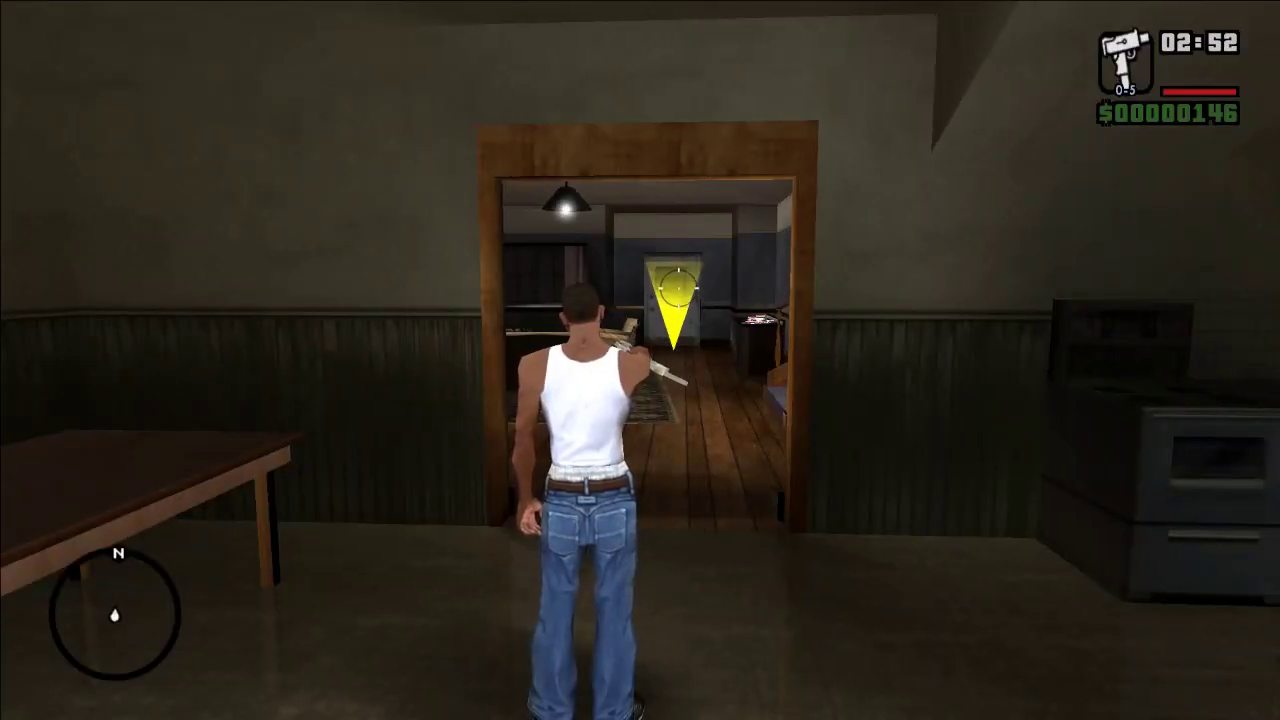
pyautogui.press('a')
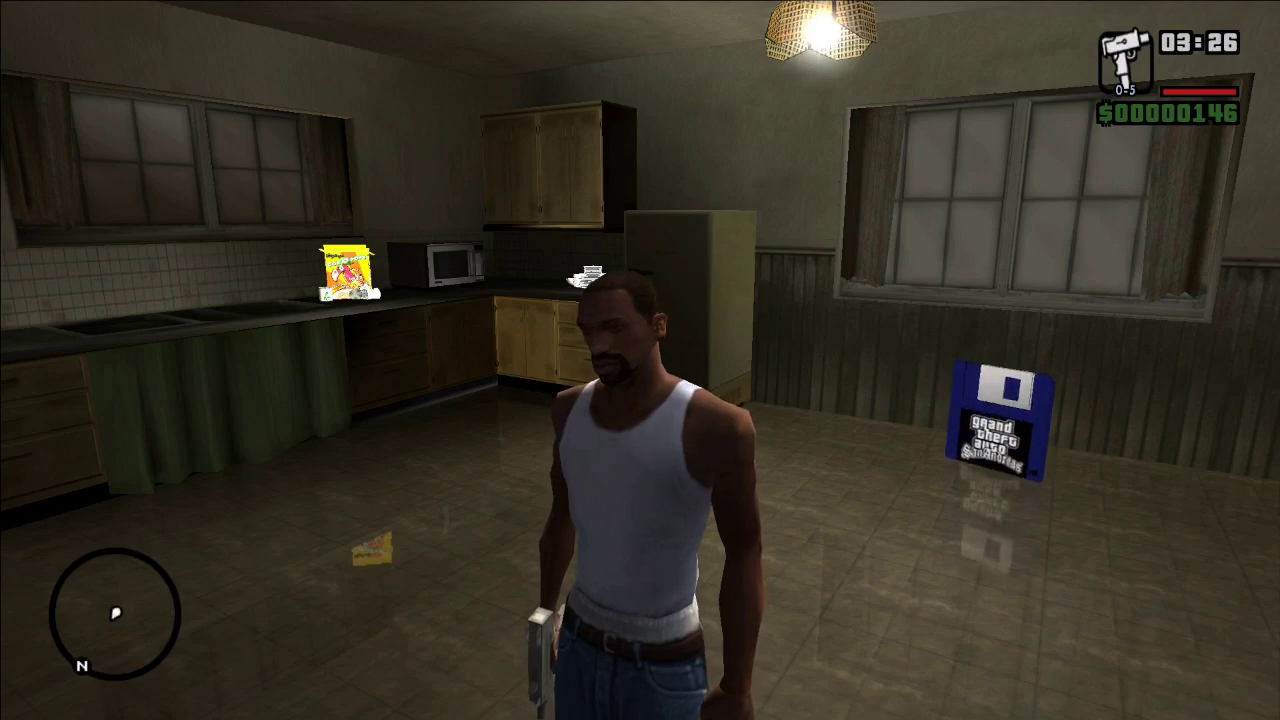
# Step: Examine the folders and files in the Grand Theft Auto San Andreas installation folder and select the gta-sa application
pyautogui.moveTo(640, 360)
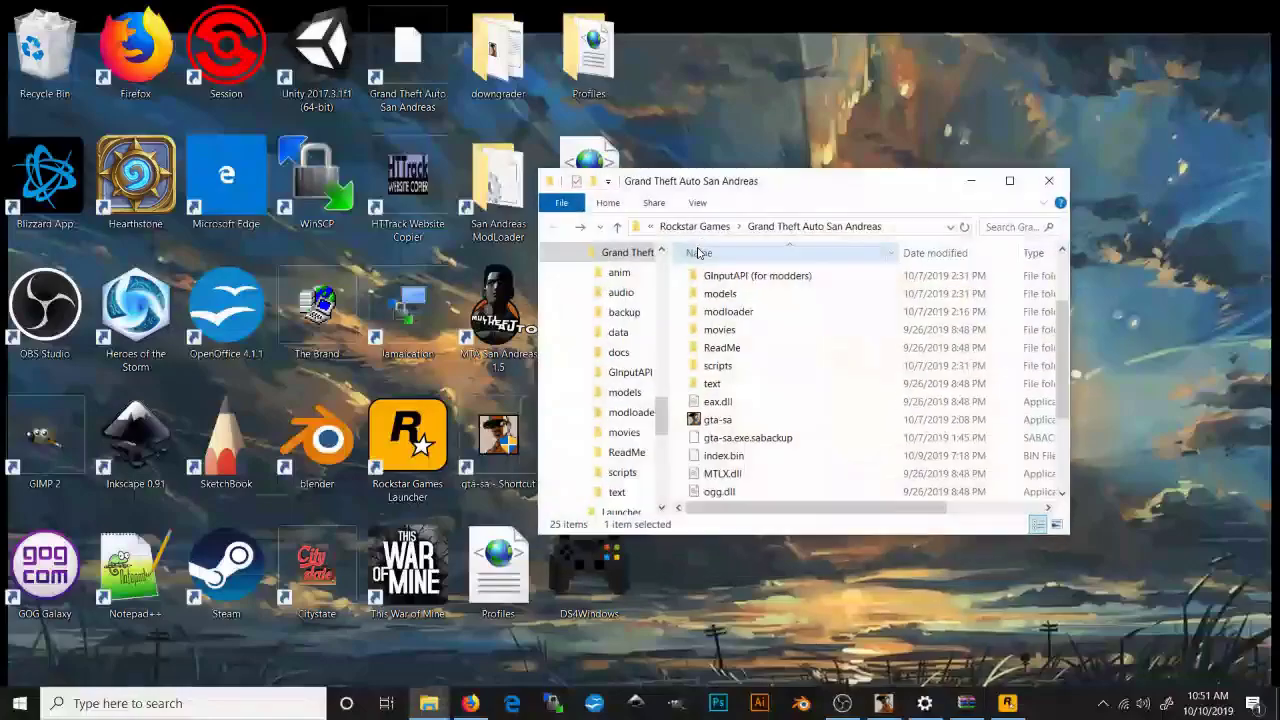
pyautogui.scroll(2, 709, 290)
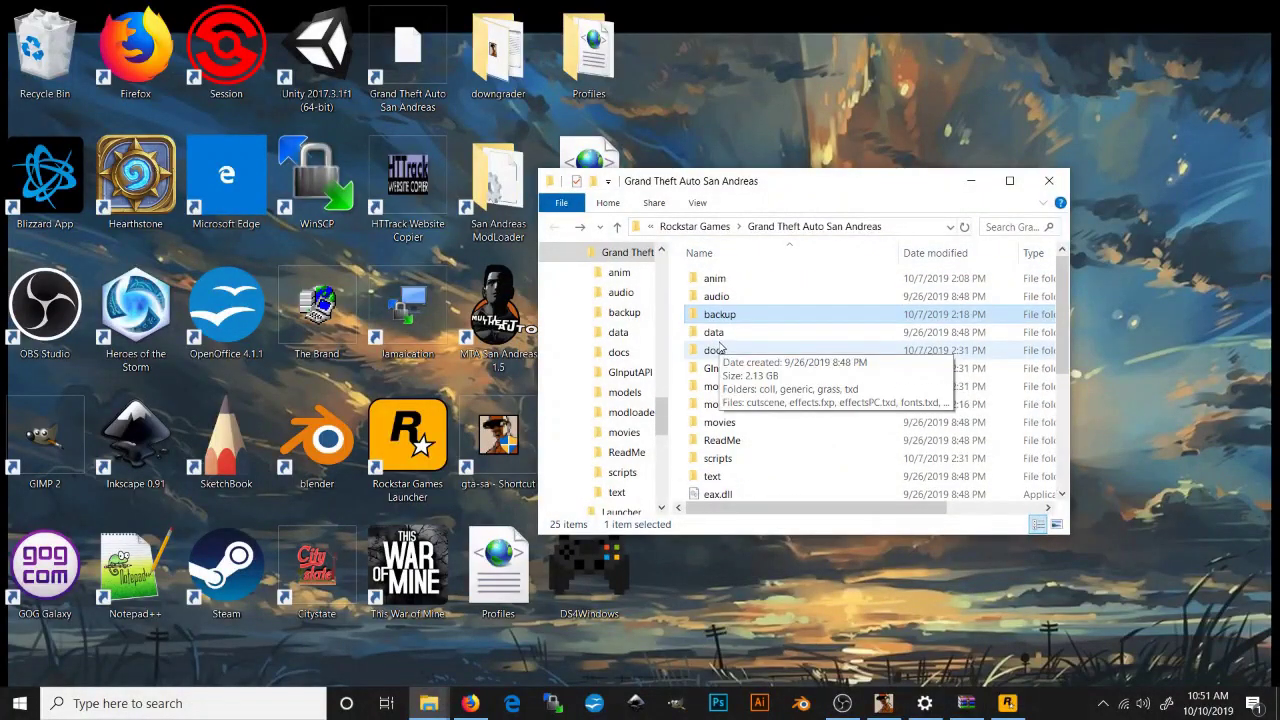
pyautogui.scroll(-4, 740, 340)
pyautogui.scroll(-1, 782, 316)
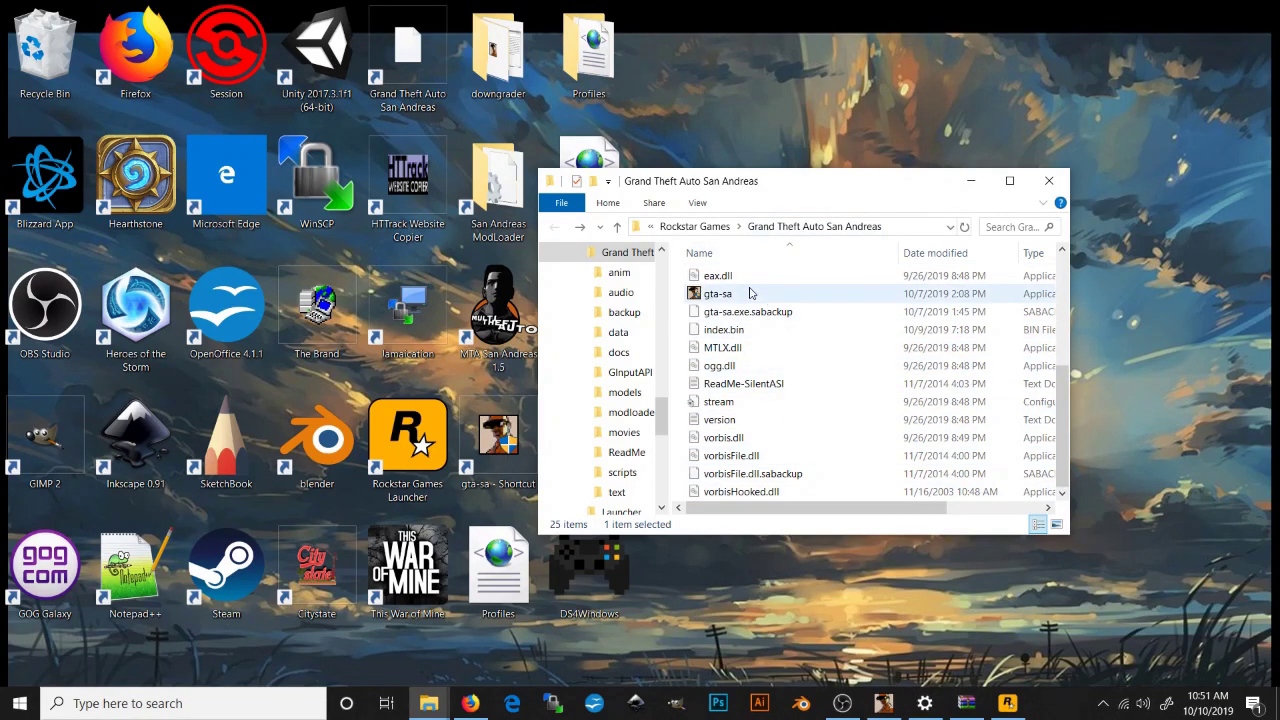
pyautogui.scroll(4, 750, 292)
pyautogui.scroll(-4, 750, 307)
pyautogui.scroll(3, 755, 309)
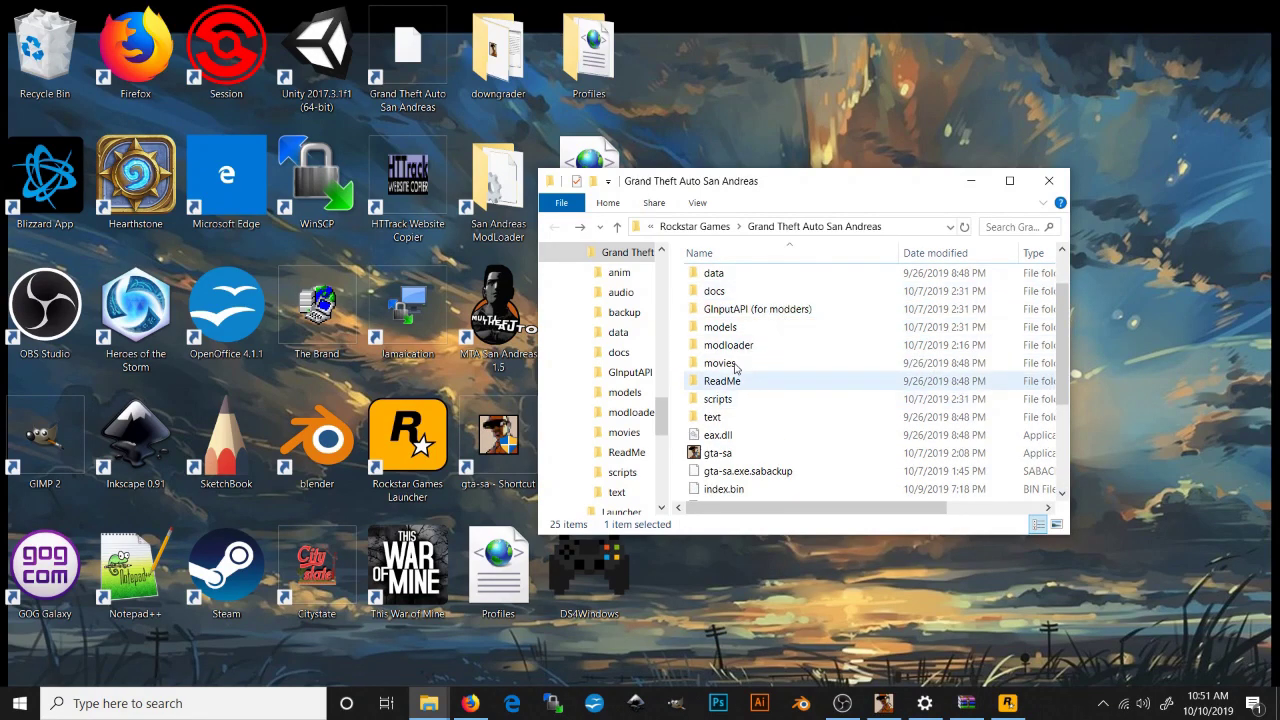
pyautogui.click(722, 455)
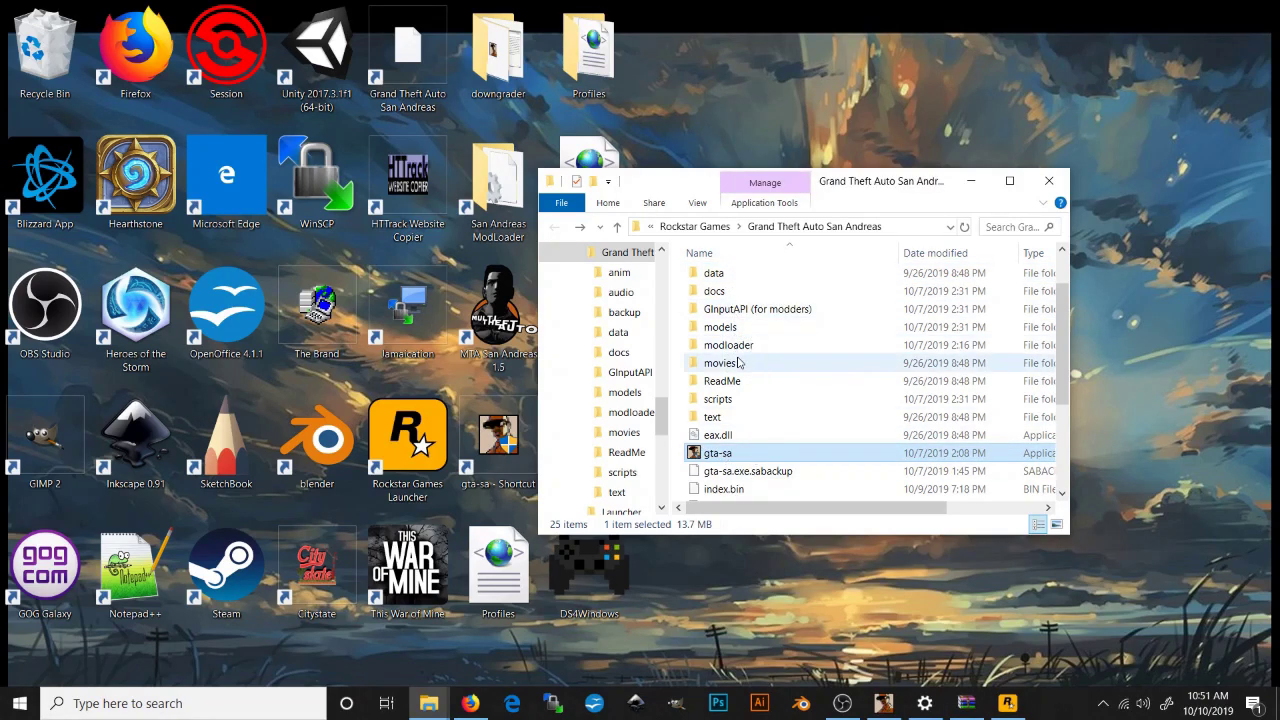
# Step: Check the executables inside the backup folder and return to the installation folder
pyautogui.scroll(1, 738, 362)
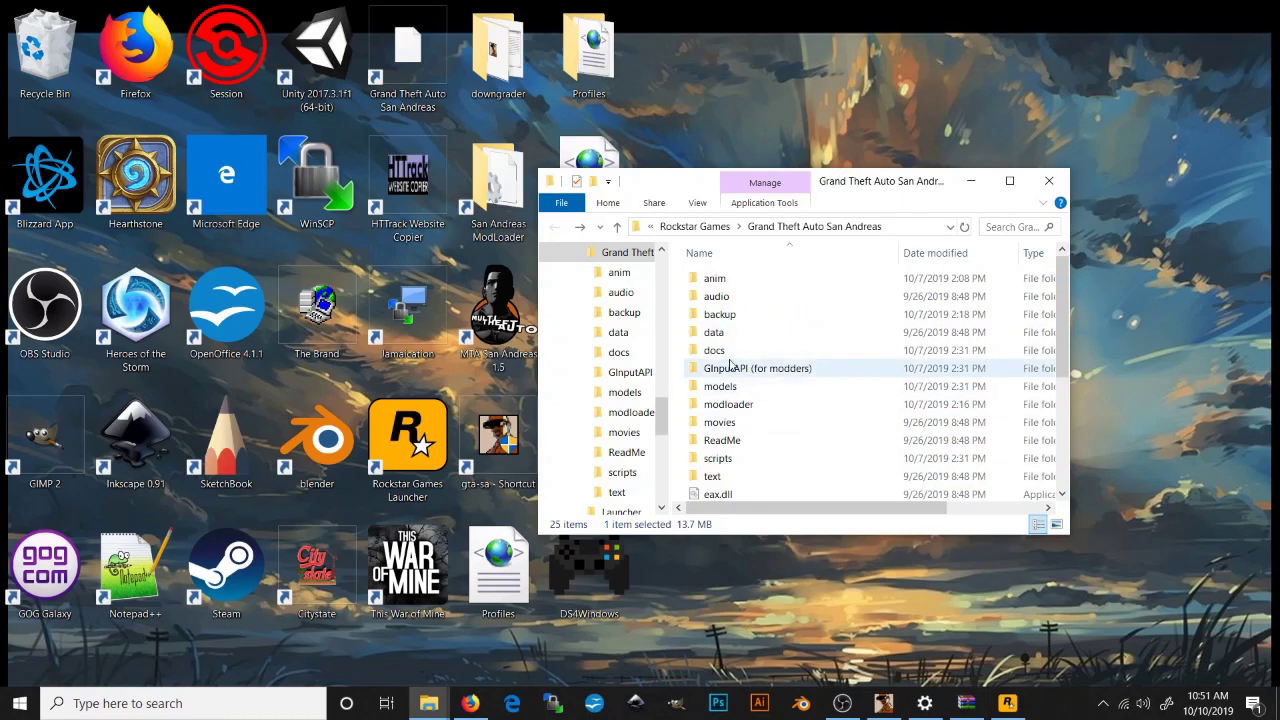
pyautogui.doubleClick(722, 314)
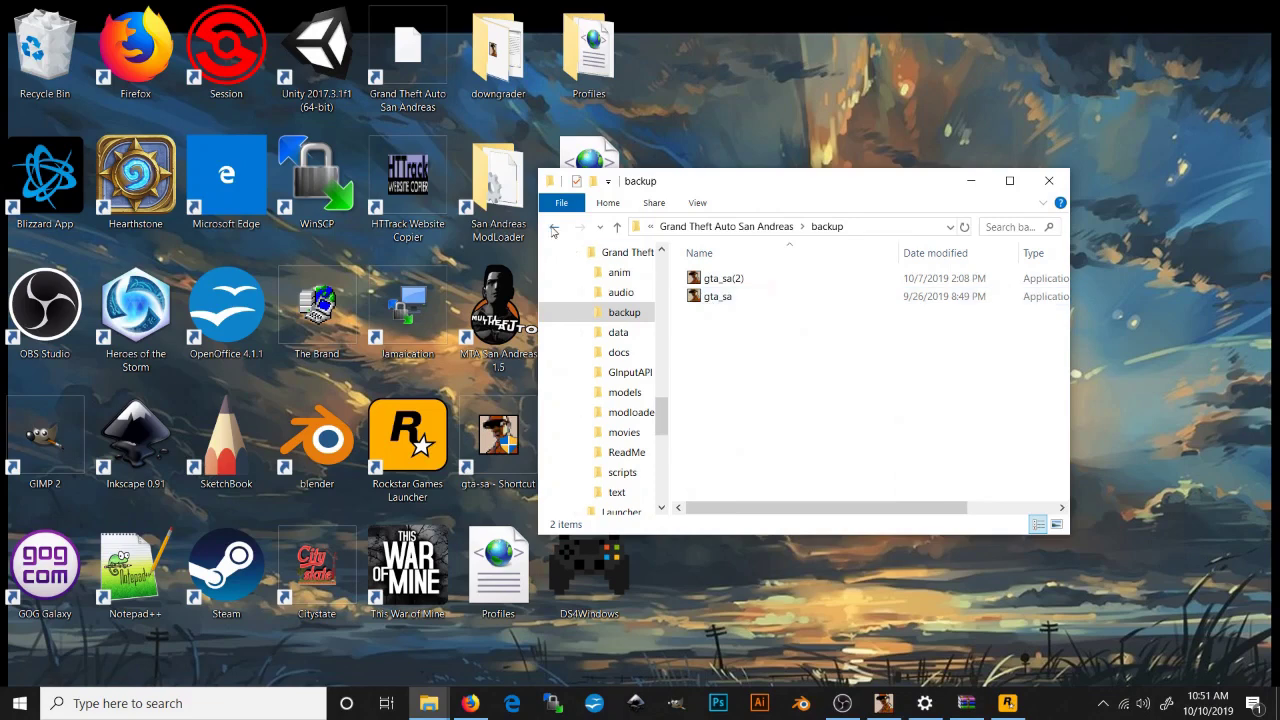
pyautogui.hotkey('alt', 'Left')
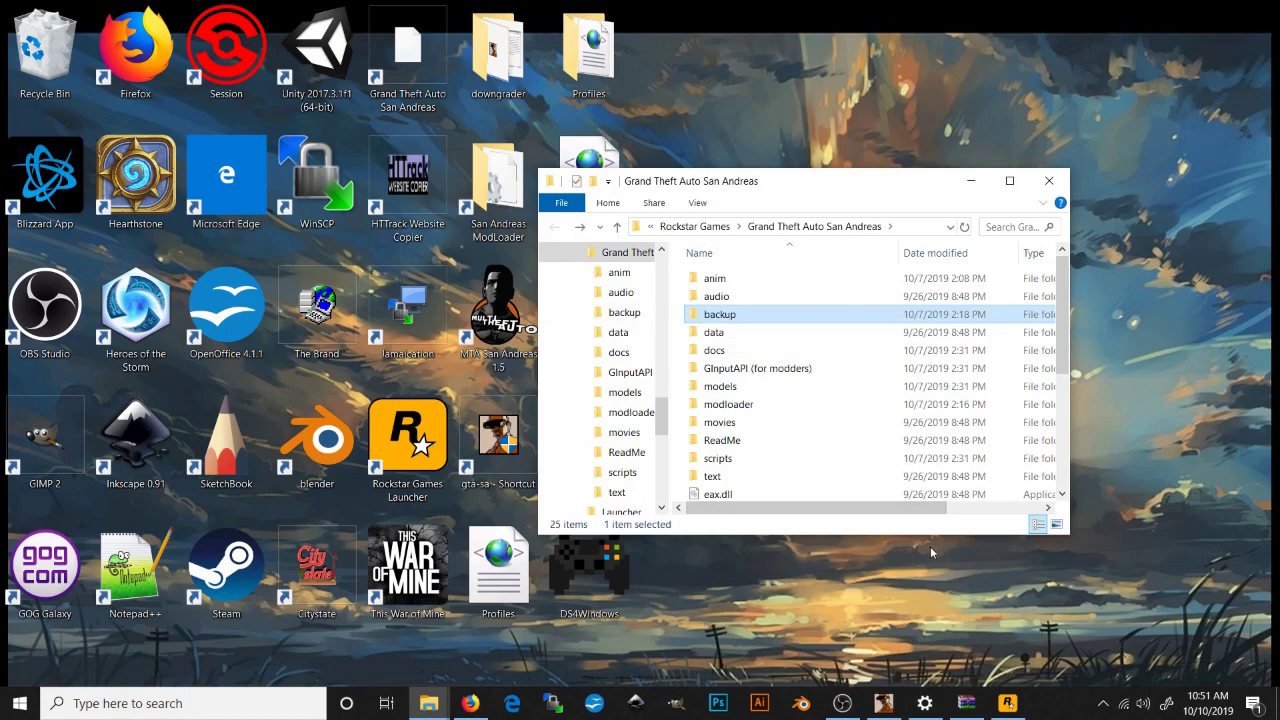